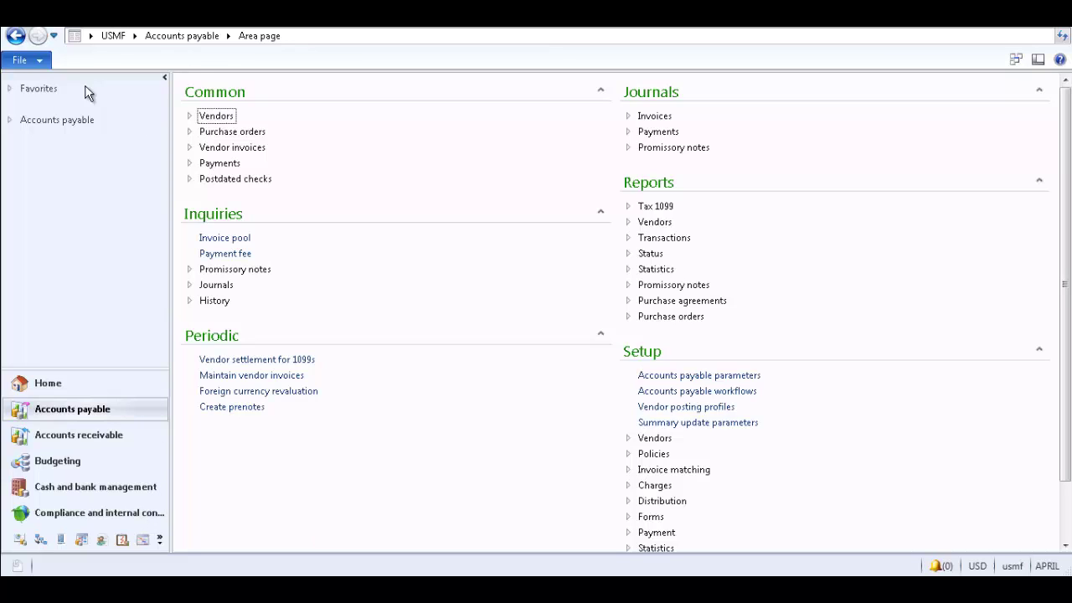
Step: Expand the Favorites list and briefly show the Accounts Payable favorites group
click(9, 89)
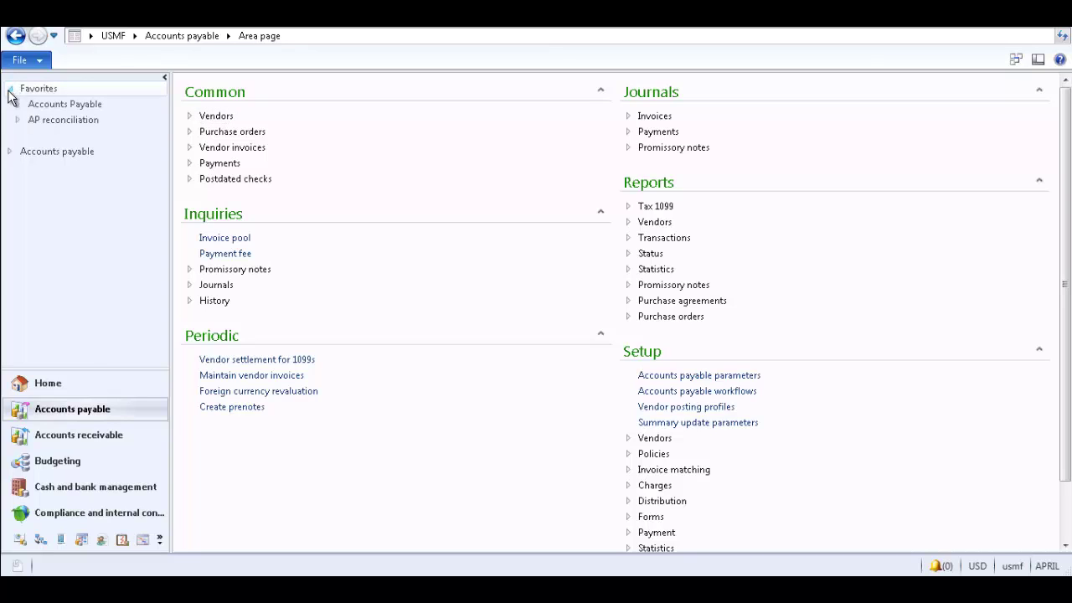
click(17, 104)
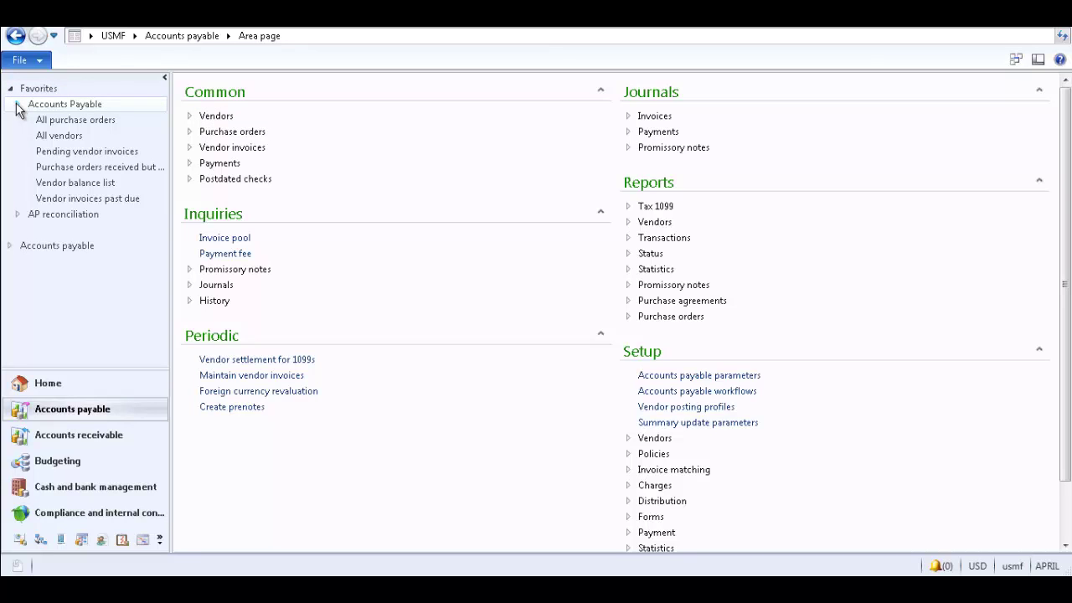
click(18, 104)
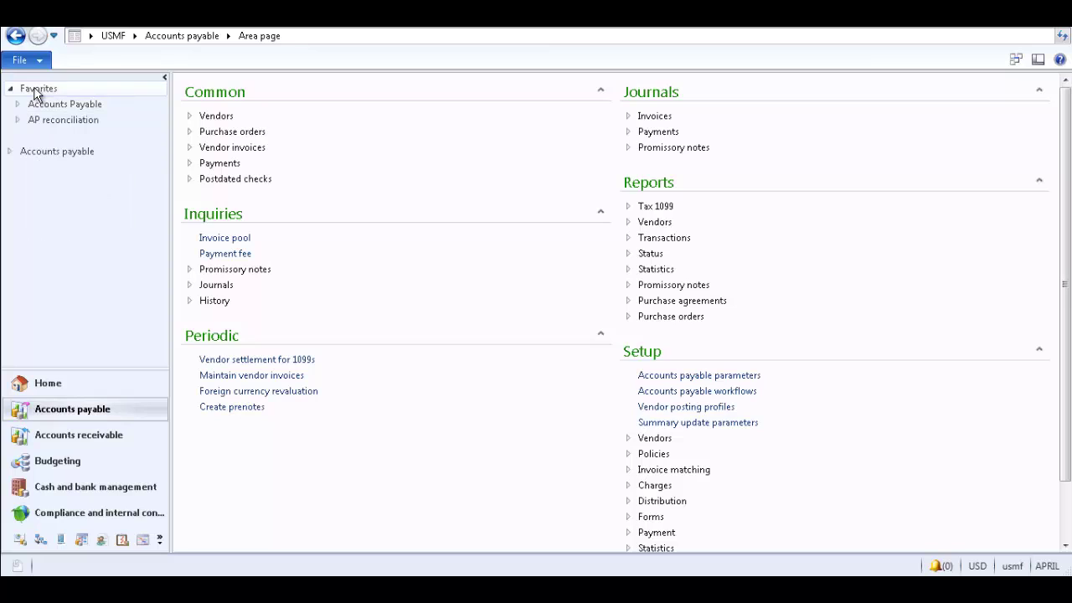
click(36, 89)
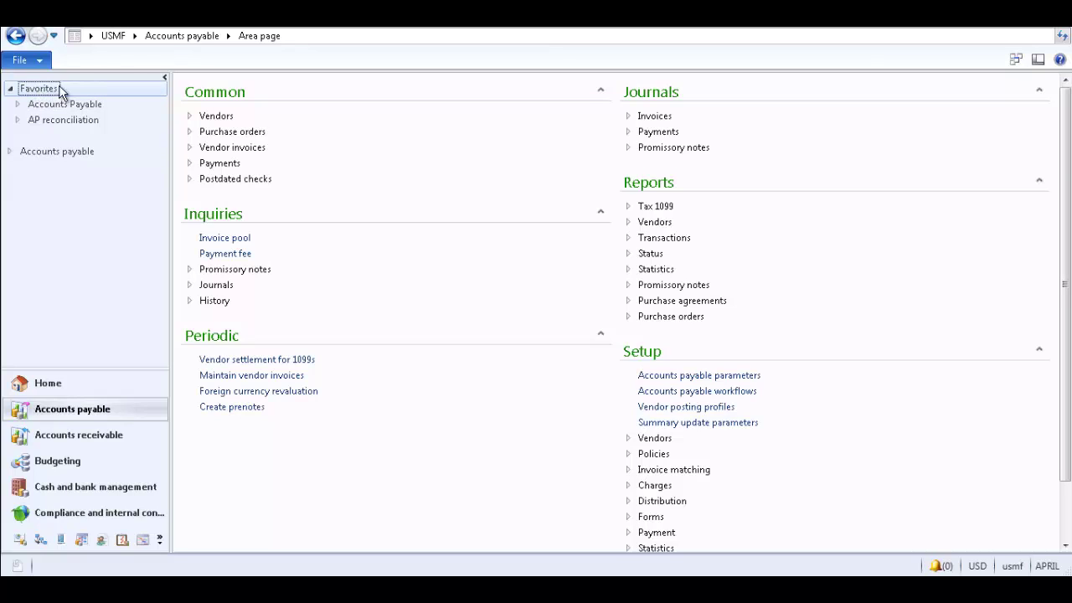
Step: Add the Vendors past due list under Accounts payable > Vendors to favorites
click(188, 35)
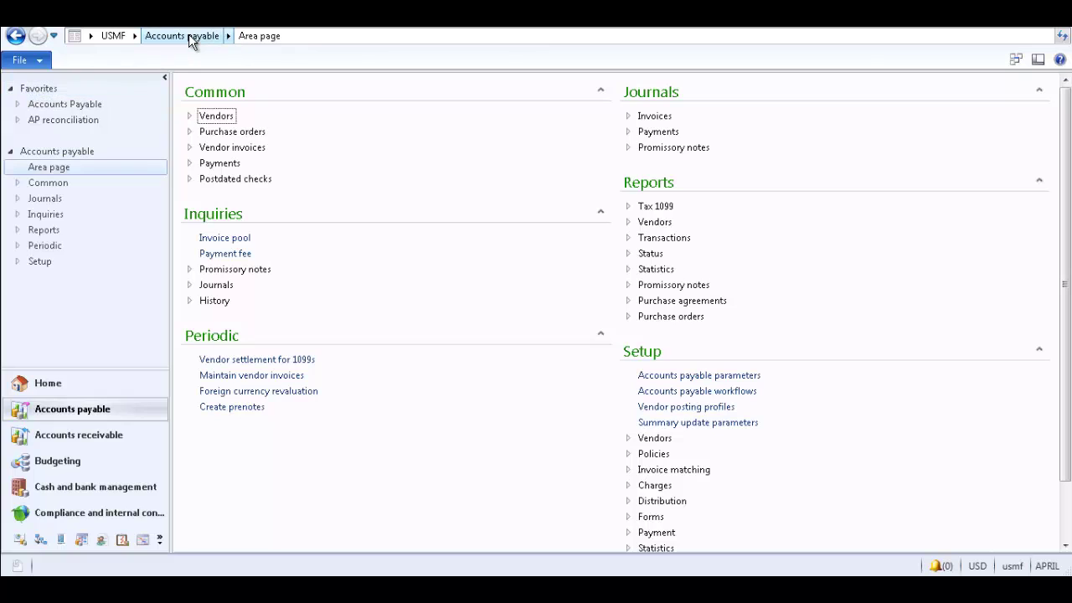
click(190, 117)
right_click(263, 168)
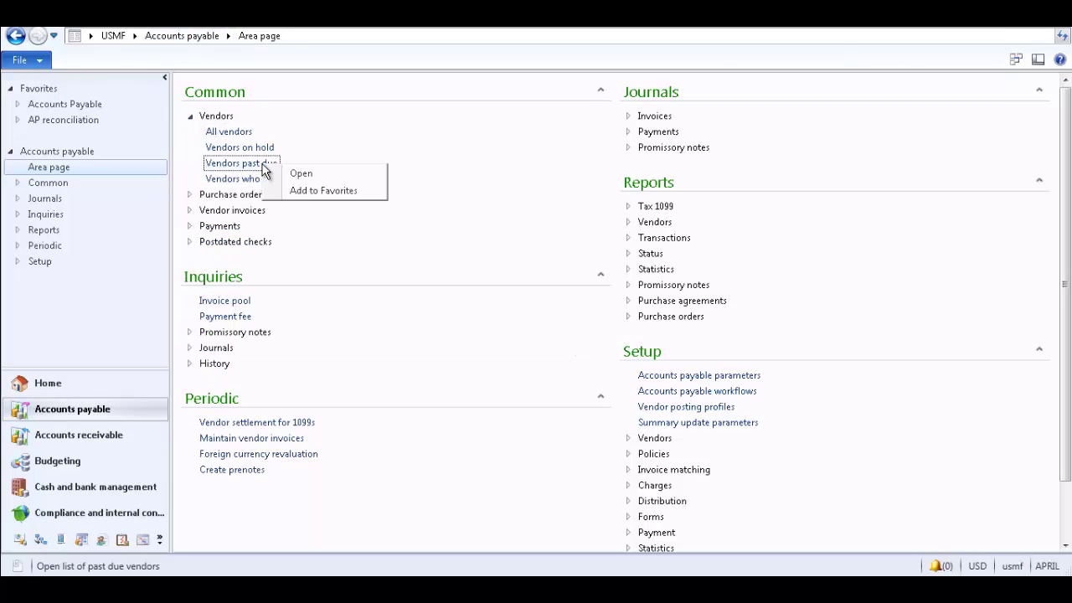
click(362, 194)
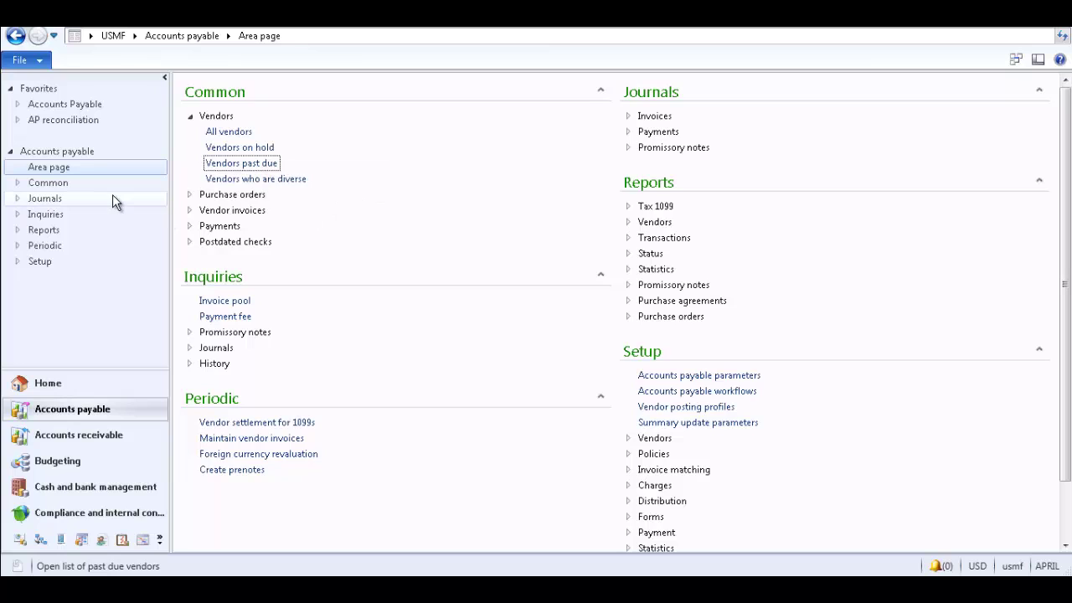
Step: Save All purchase orders under Common > Purchase orders as a favorite using the Approved Purchase orders query
click(17, 183)
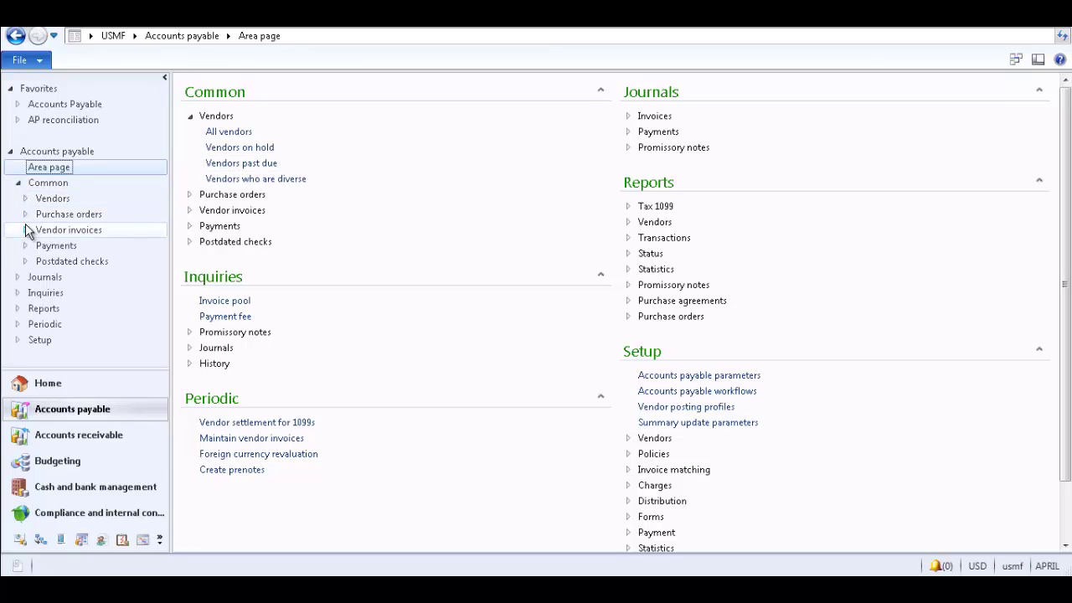
click(26, 214)
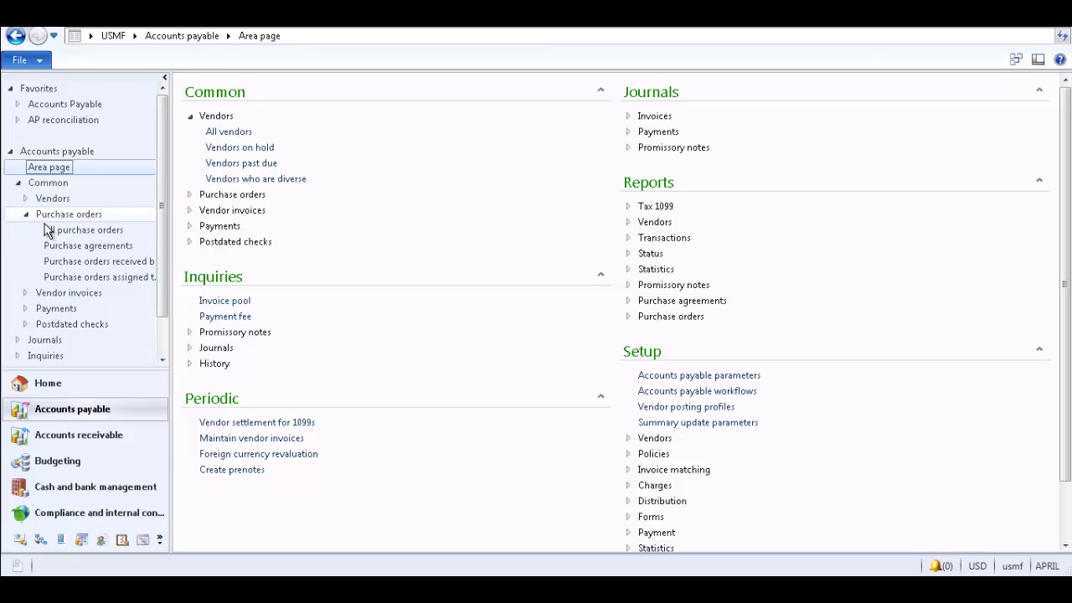
right_click(59, 229)
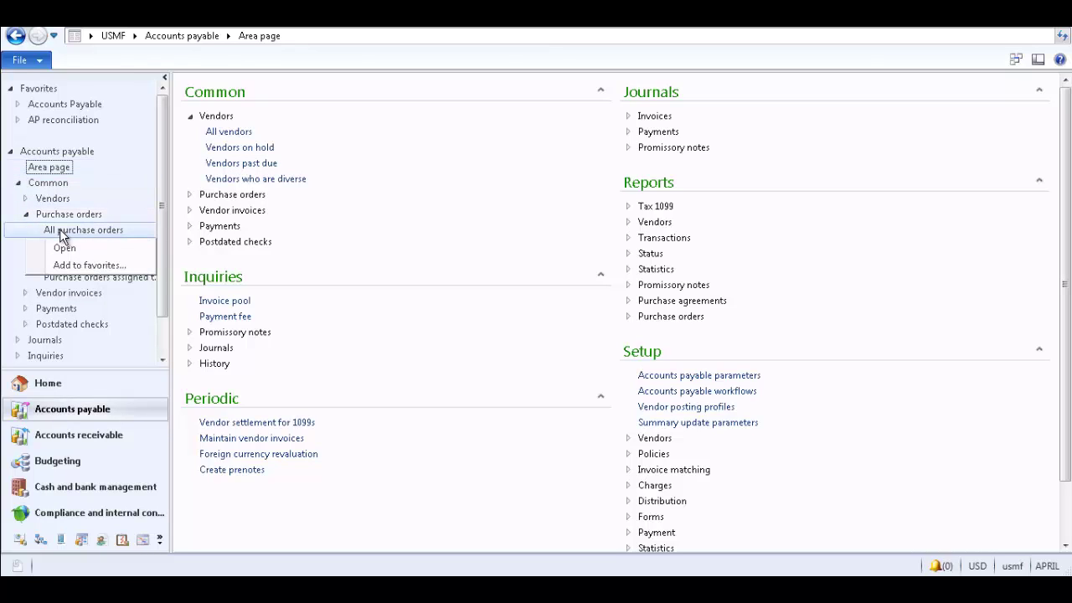
click(122, 271)
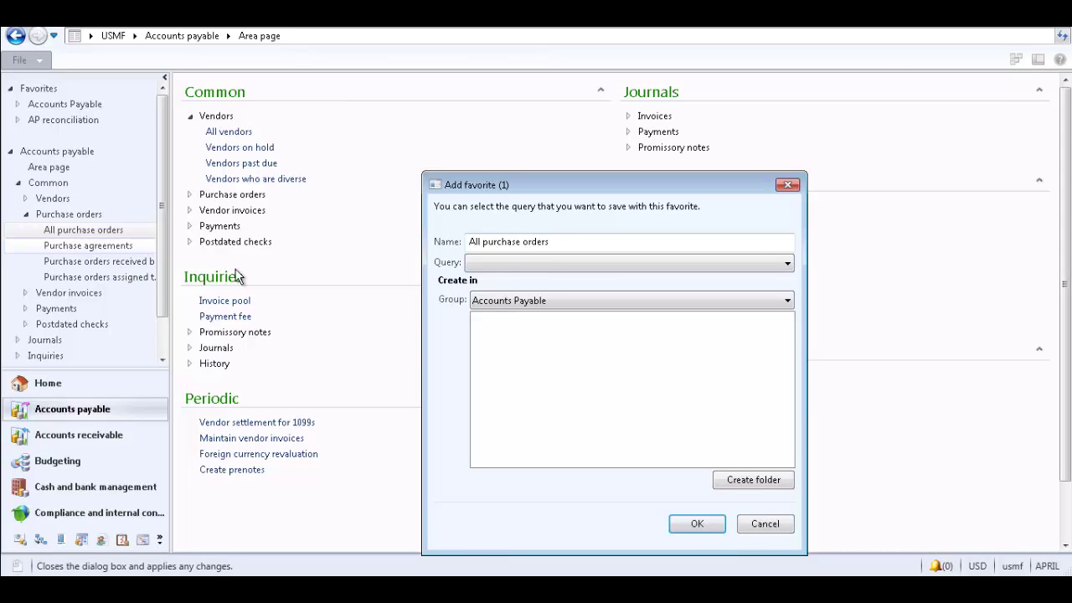
click(788, 264)
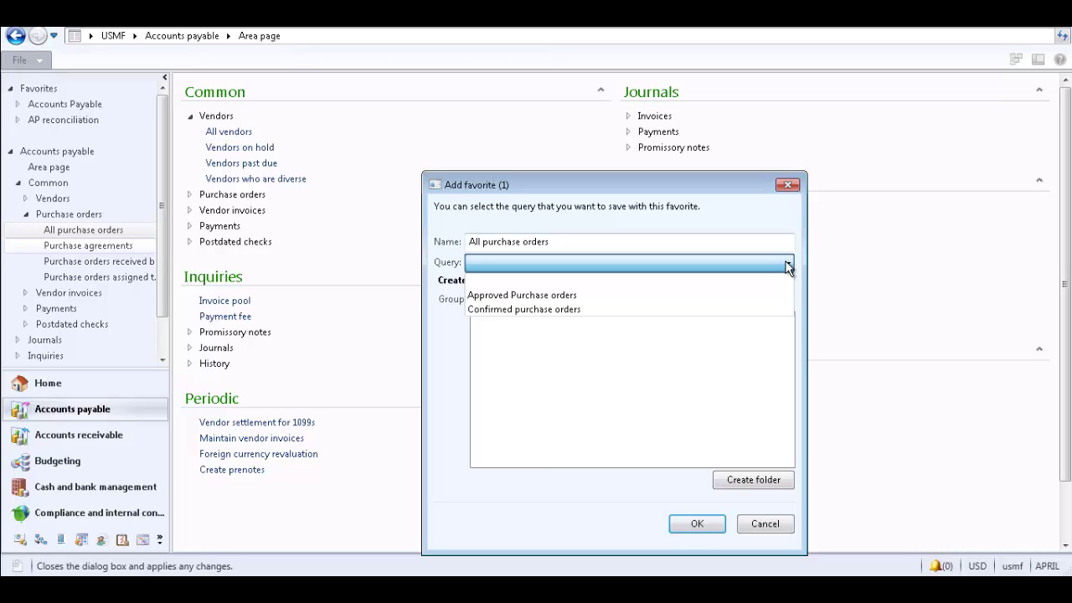
click(597, 297)
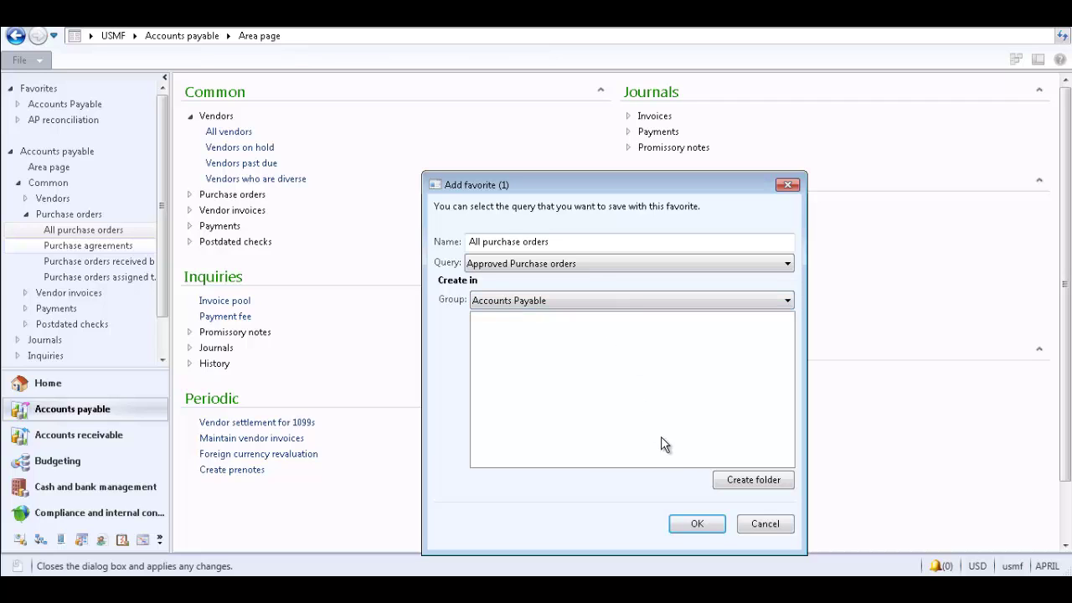
click(697, 524)
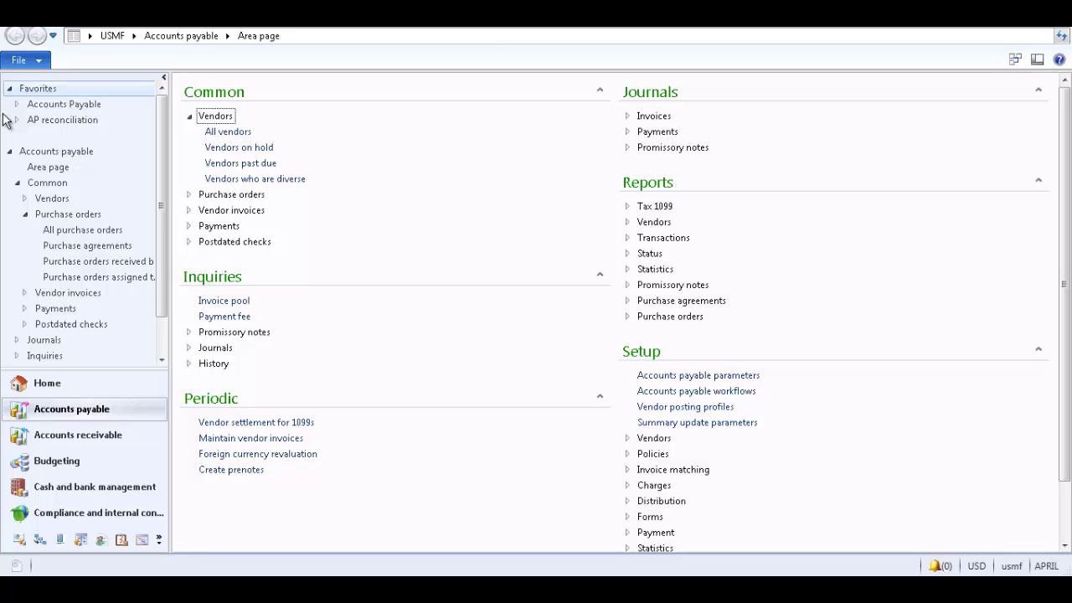
Step: Look through the Favorites menu for group commands, then close it unchanged
click(13, 64)
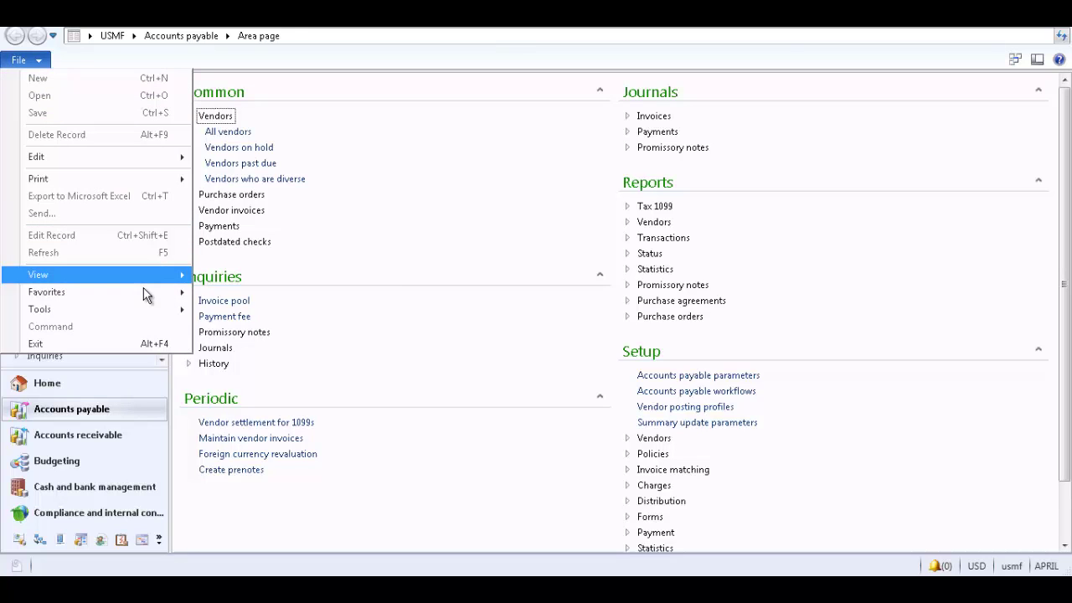
mouse_move(148, 299)
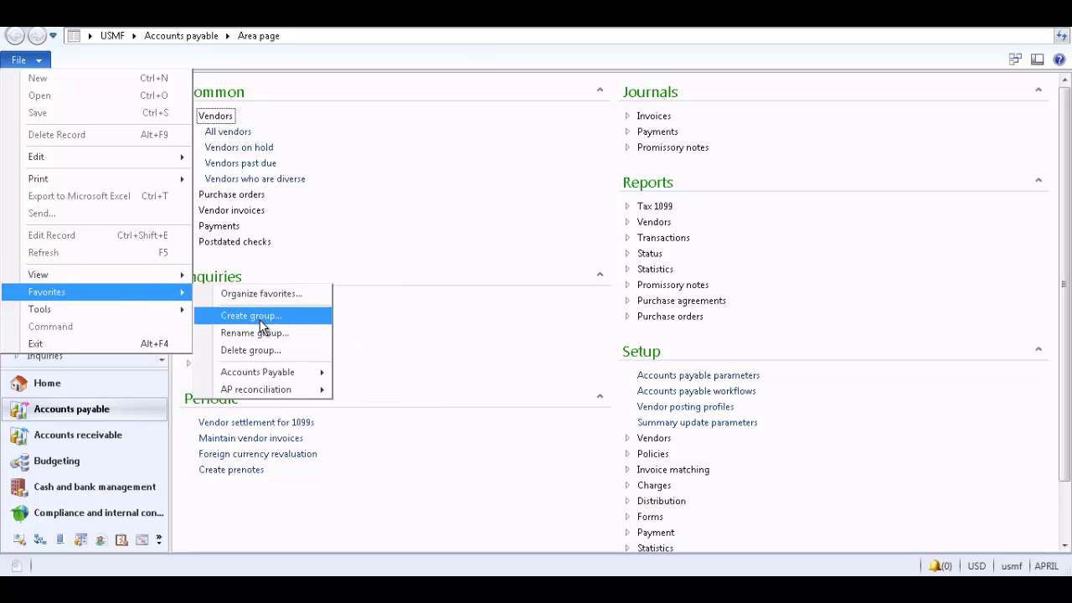
click(307, 219)
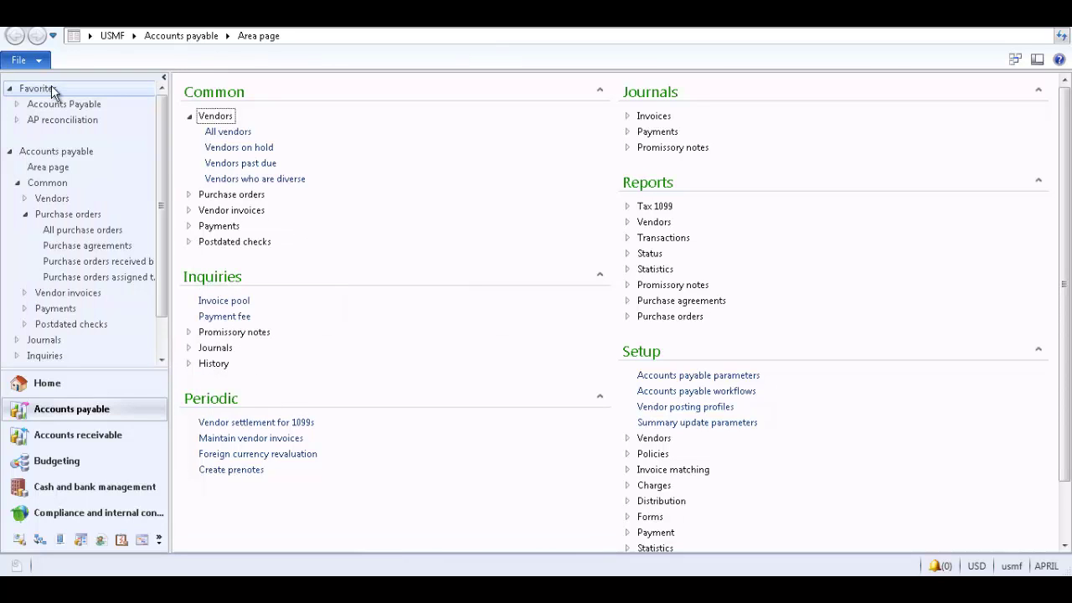
Step: Create a new favorites group named 'AP group'
right_click(71, 93)
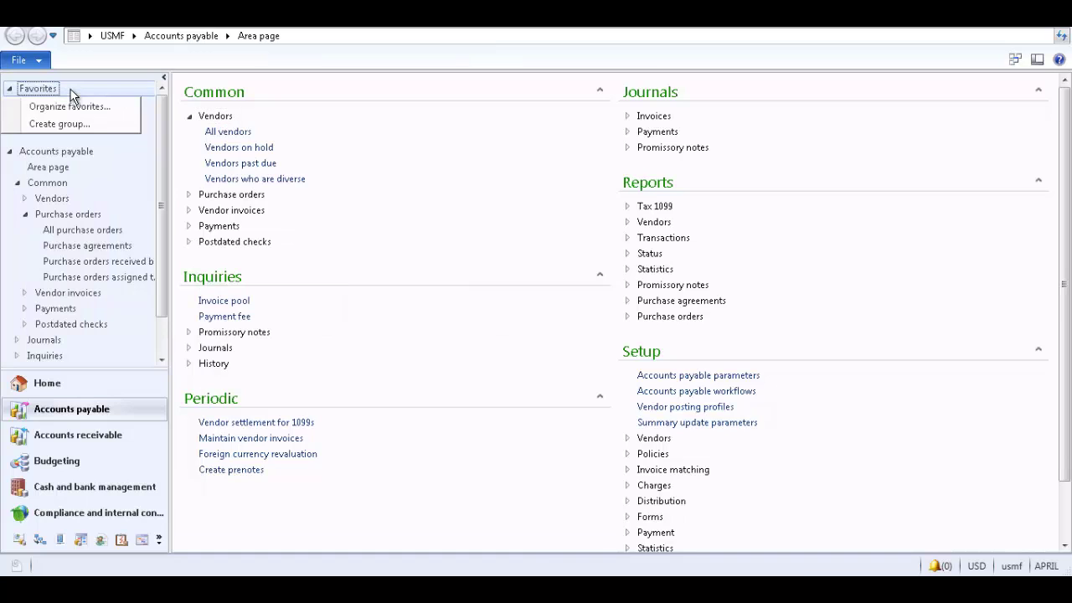
click(96, 125)
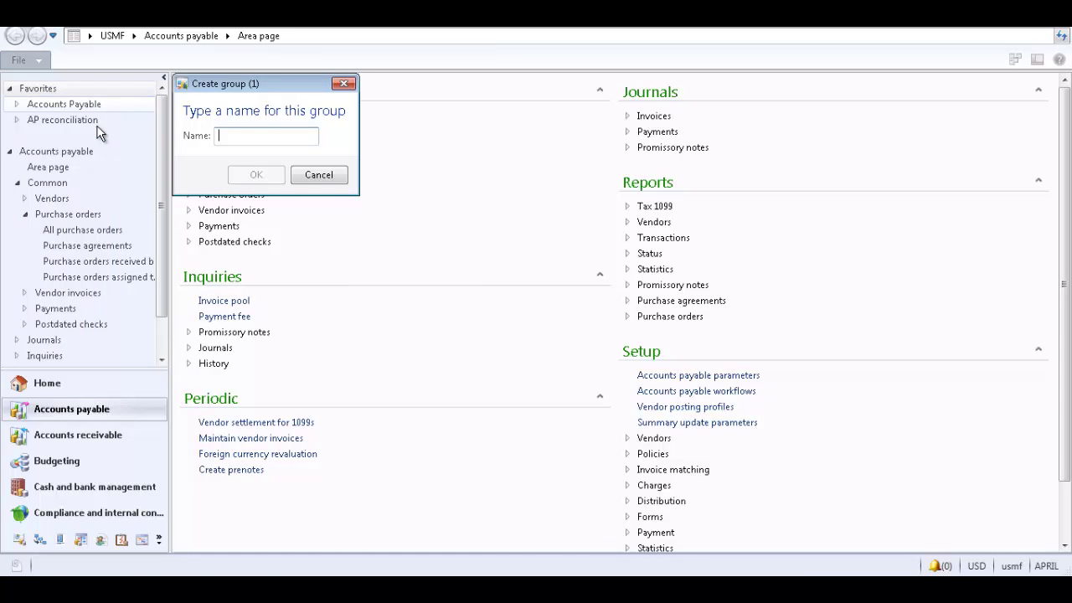
text(AP group)
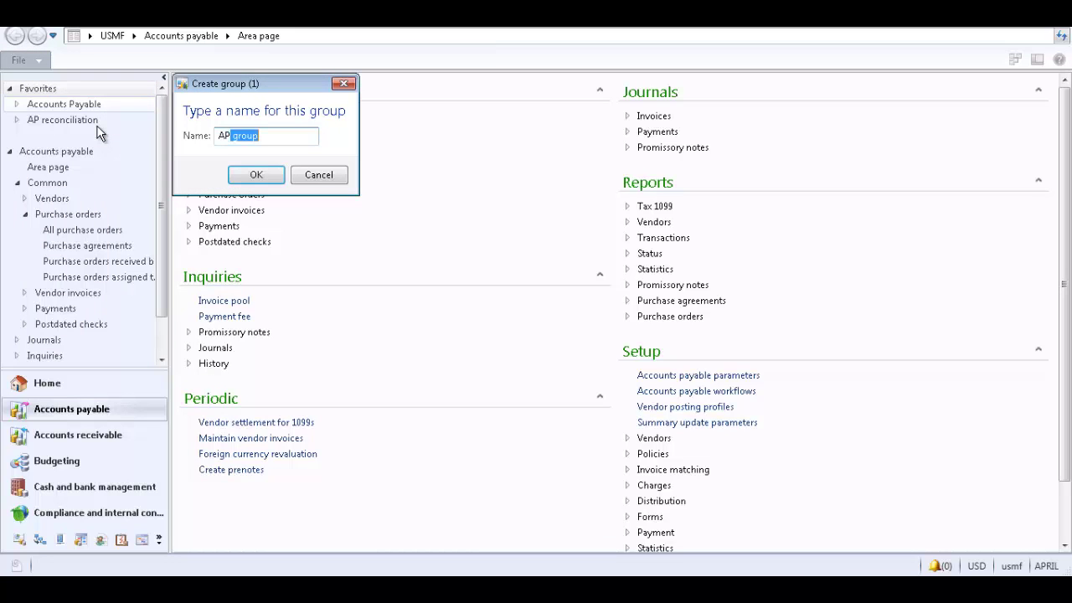
key(End)
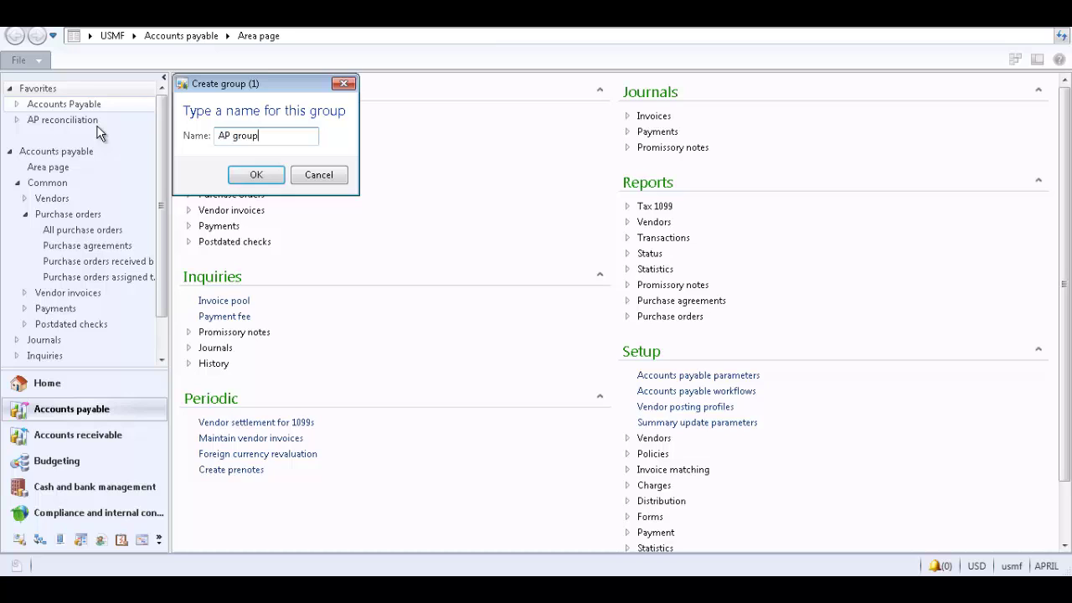
click(256, 176)
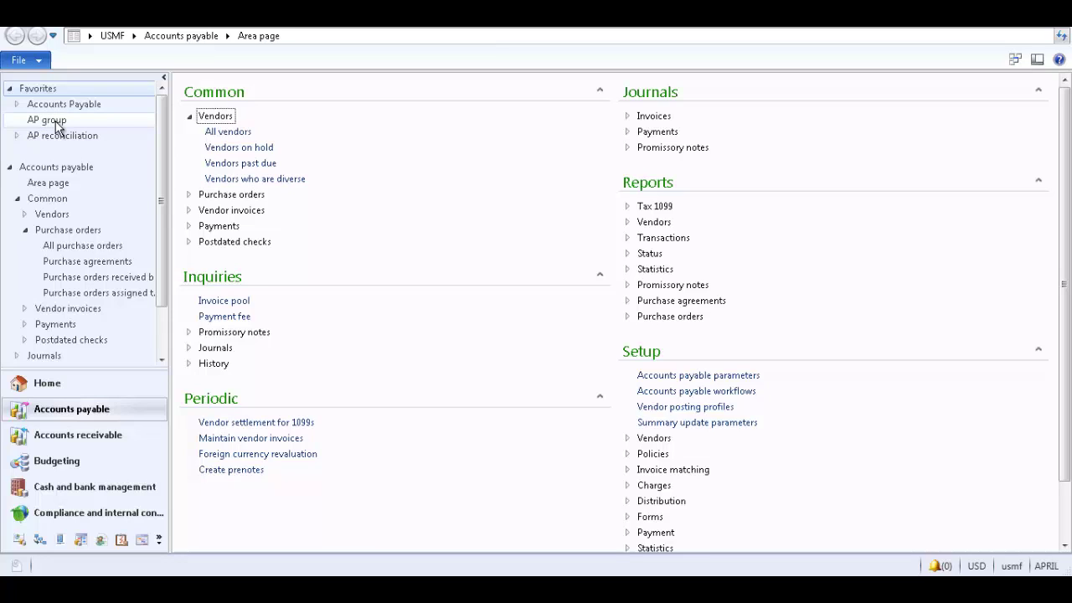
Step: With AP group selected, add Vendors past due into it and expand the folder
click(85, 123)
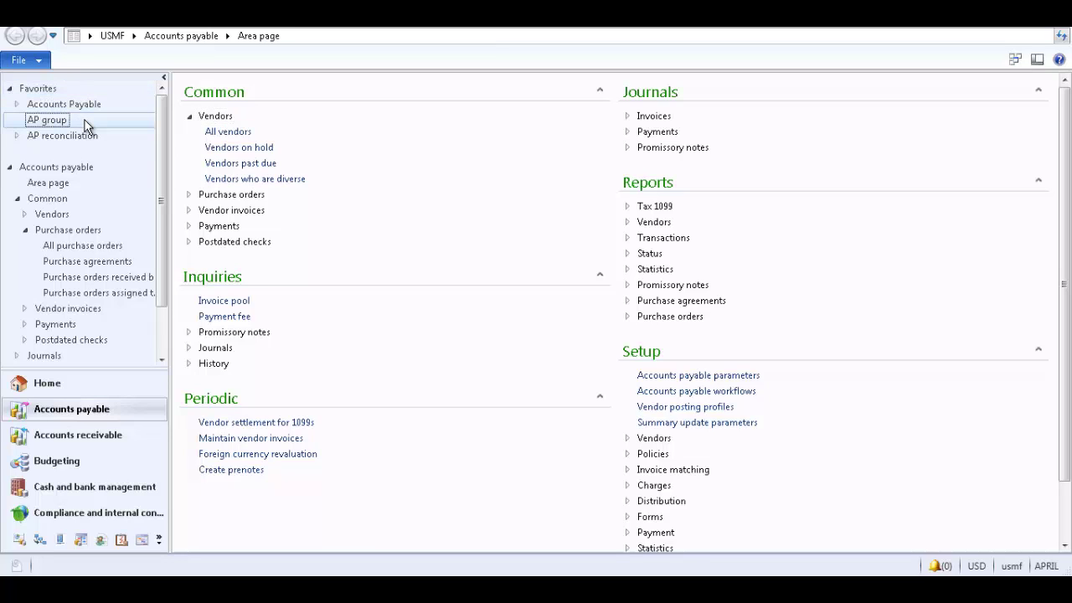
right_click(262, 167)
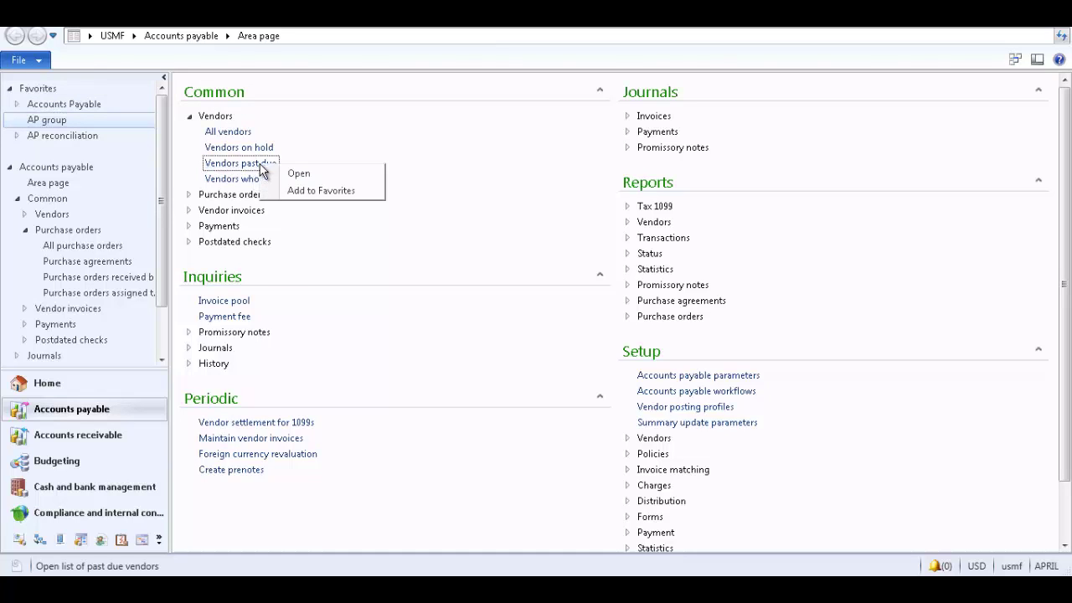
click(300, 190)
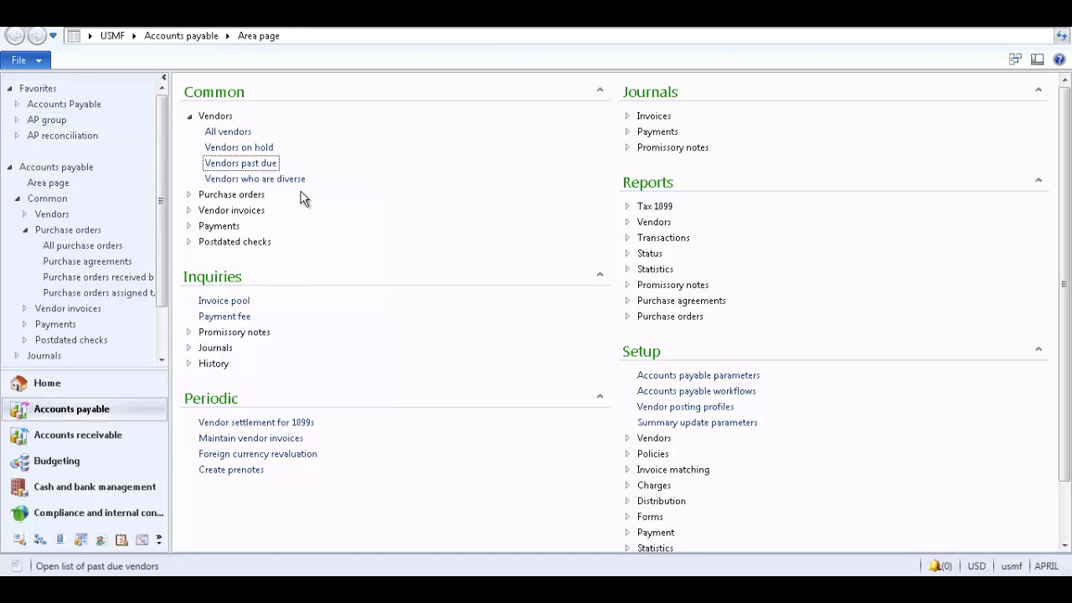
click(16, 120)
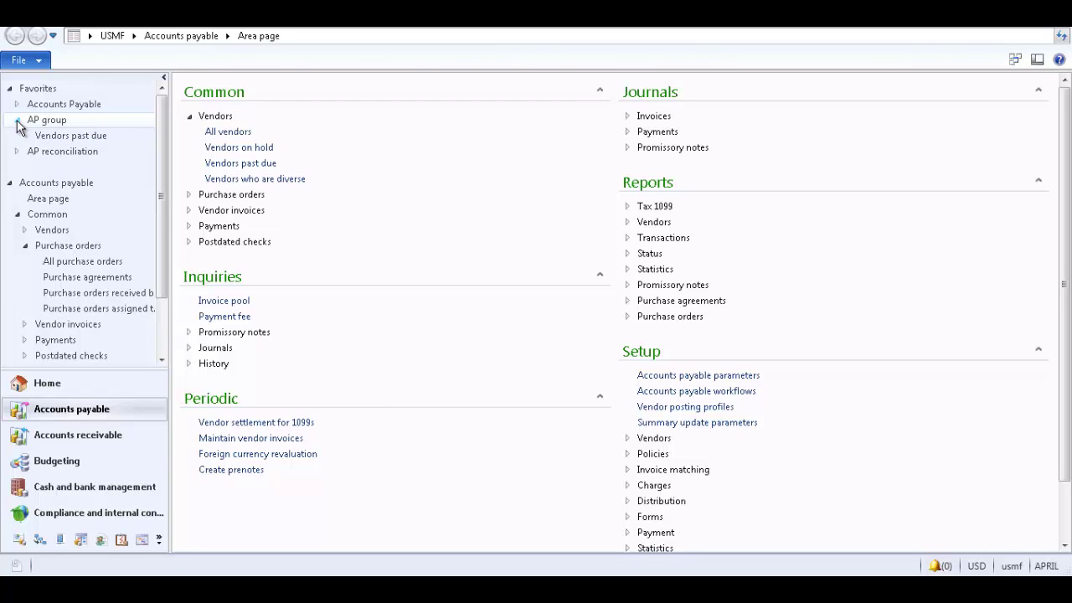
Step: Collapse AP group and delete it, confirming the deletion with Yes
click(17, 121)
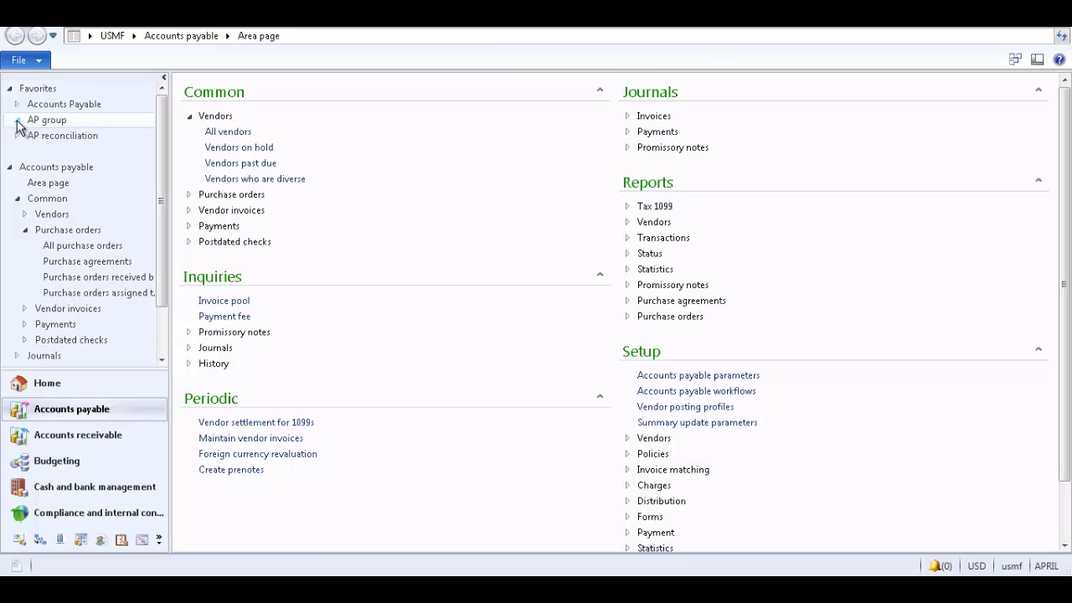
right_click(50, 122)
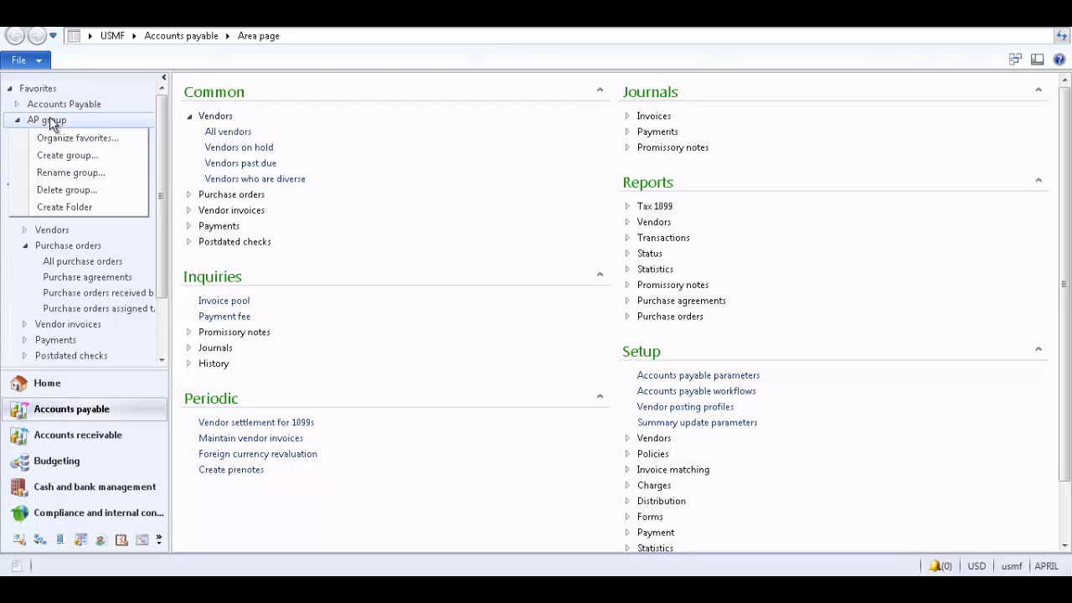
click(88, 190)
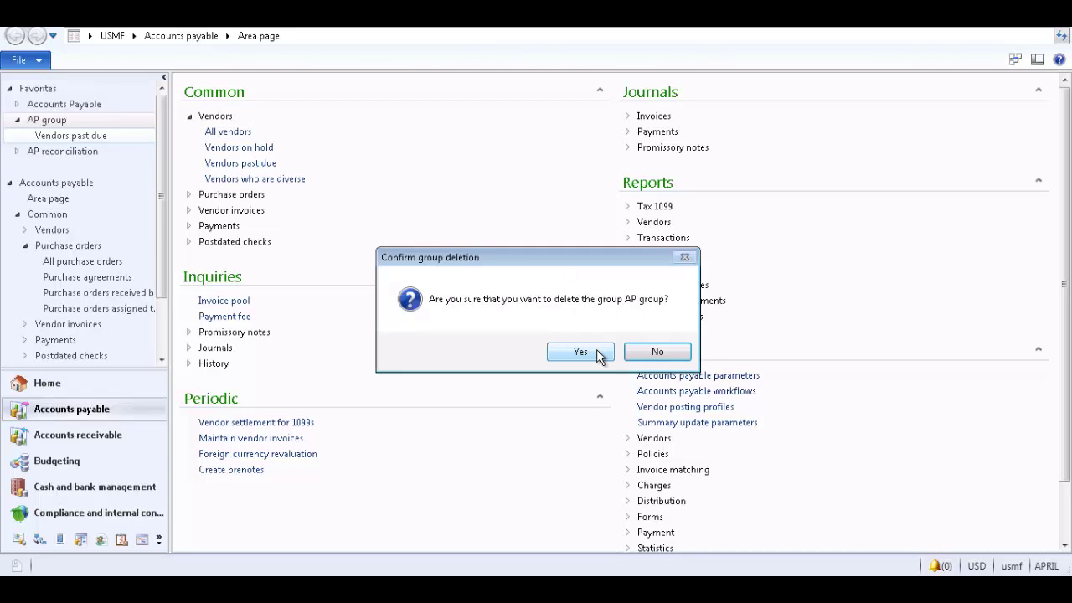
click(598, 355)
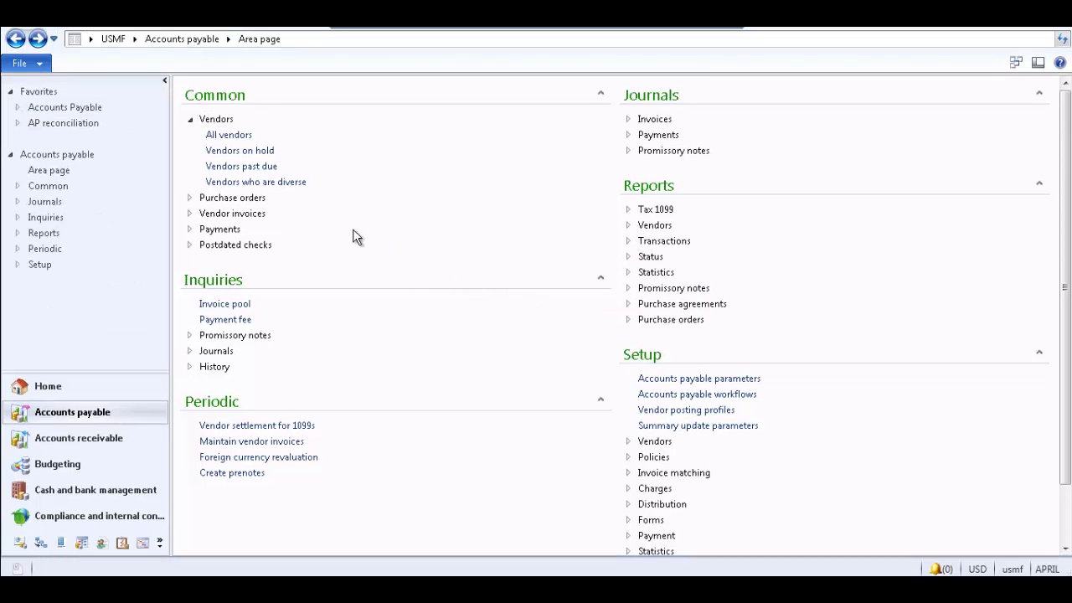
Step: Expand Accounts Payable favorites and open File > Favorites > Organize favorites
click(18, 108)
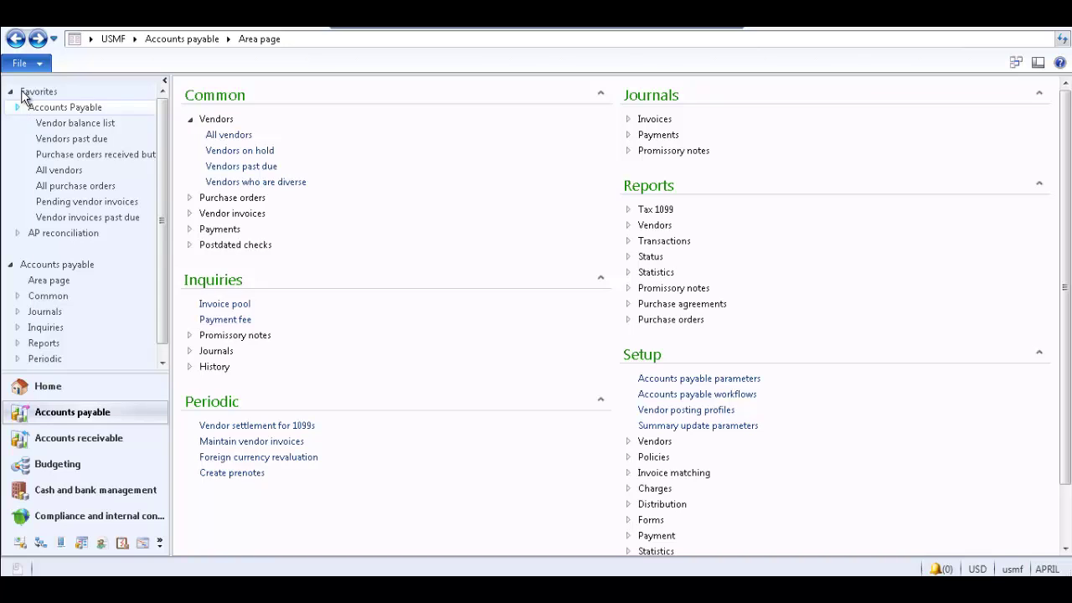
click(26, 62)
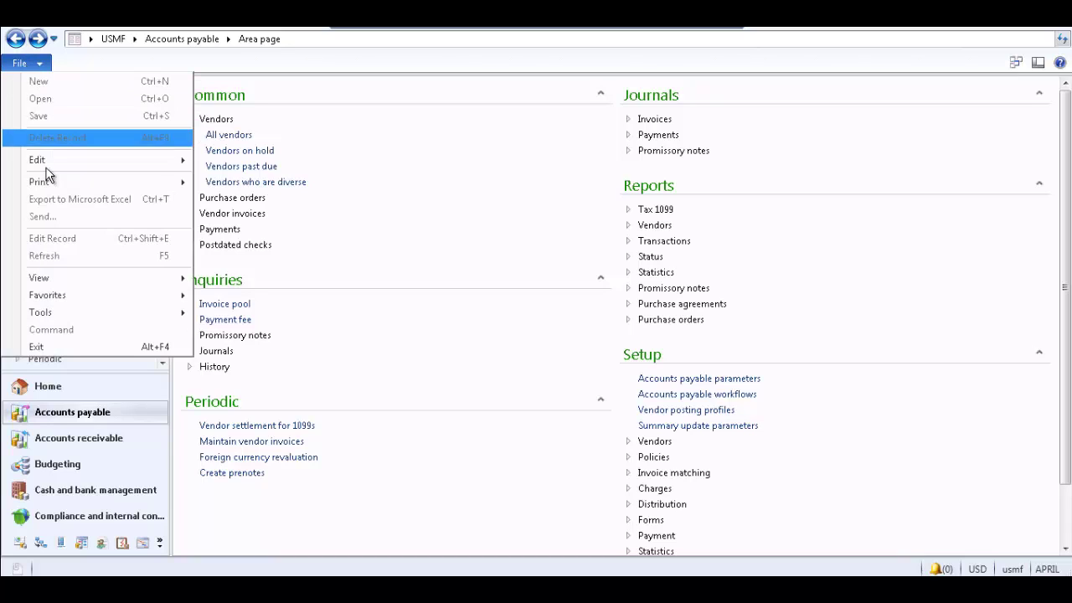
mouse_move(87, 303)
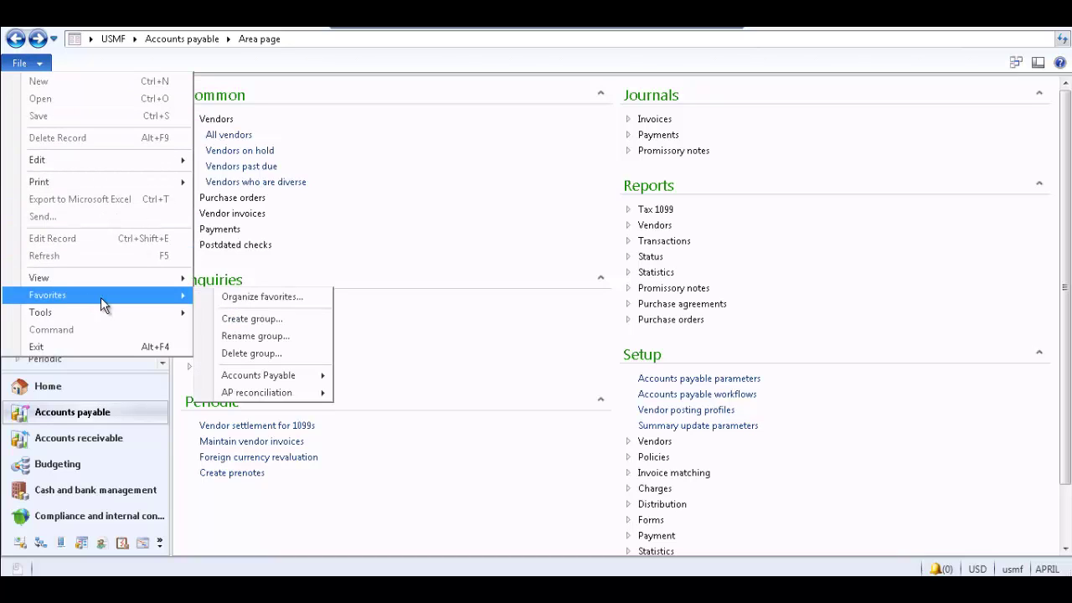
click(214, 296)
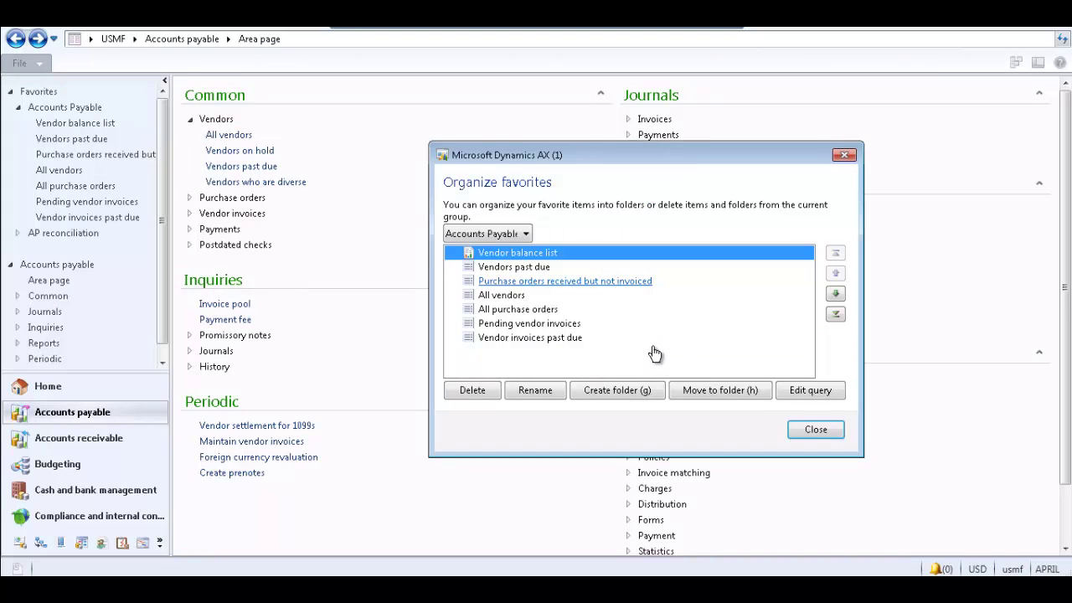
Step: Create a new favorites folder named 'AP folder'
click(651, 389)
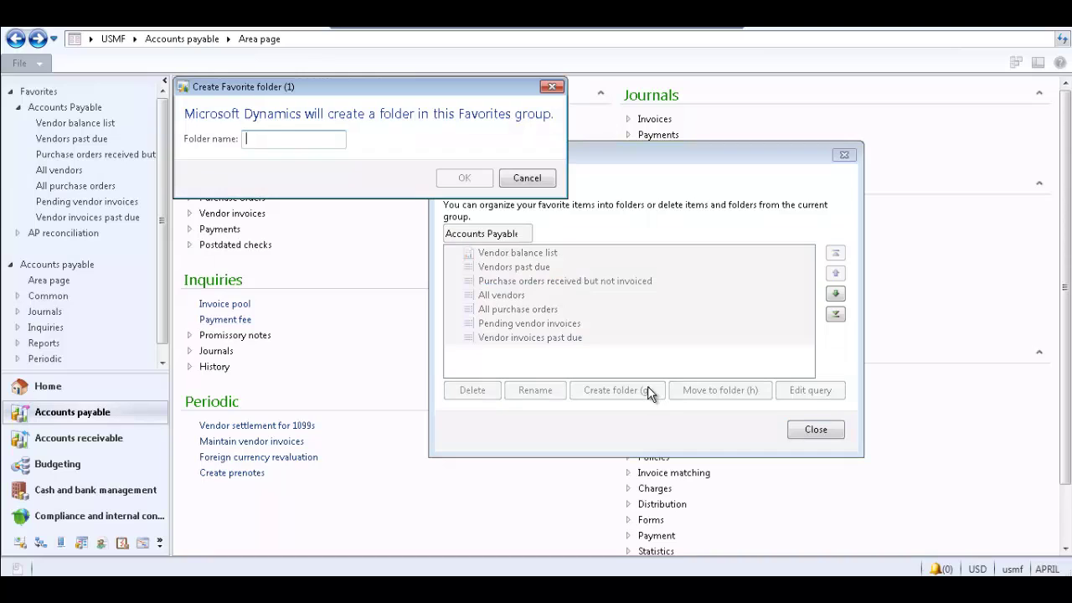
text(AP)
key(End)
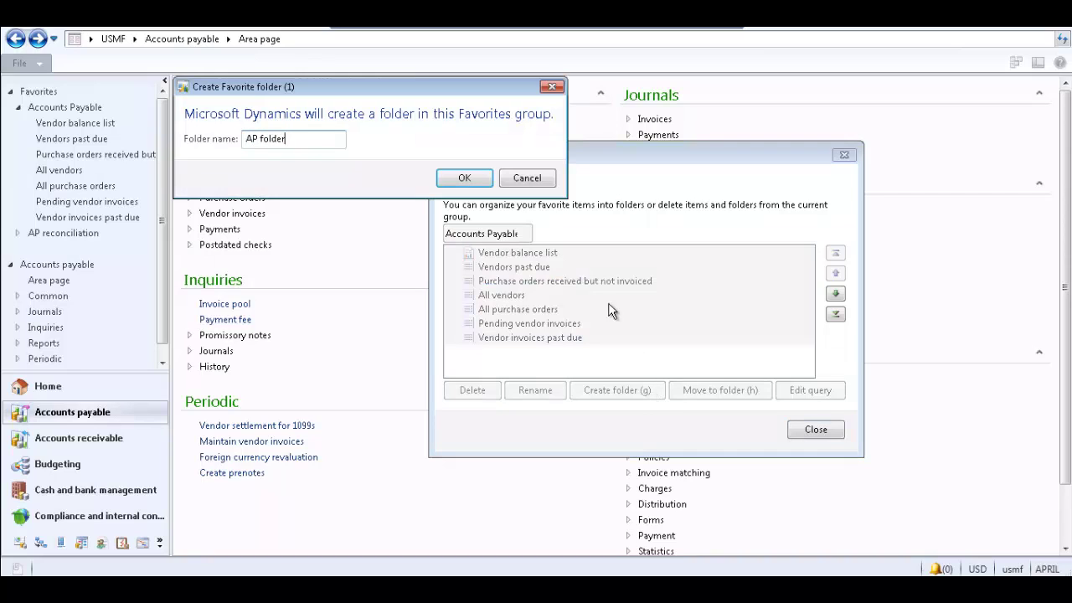
click(480, 179)
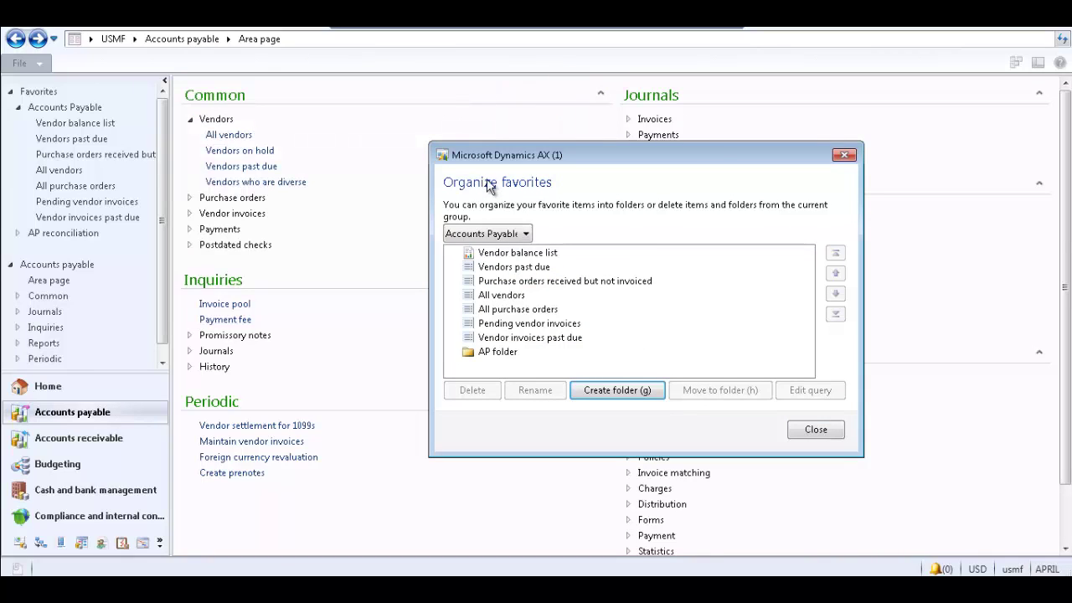
Step: Move Vendor balance list into AP folder and expand the folder
click(618, 257)
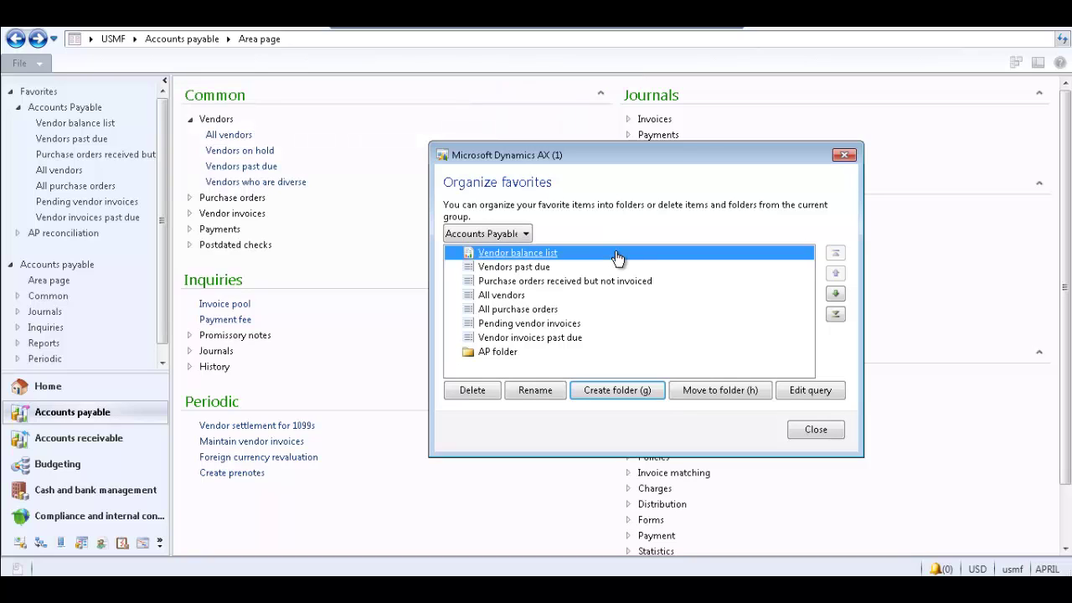
click(704, 391)
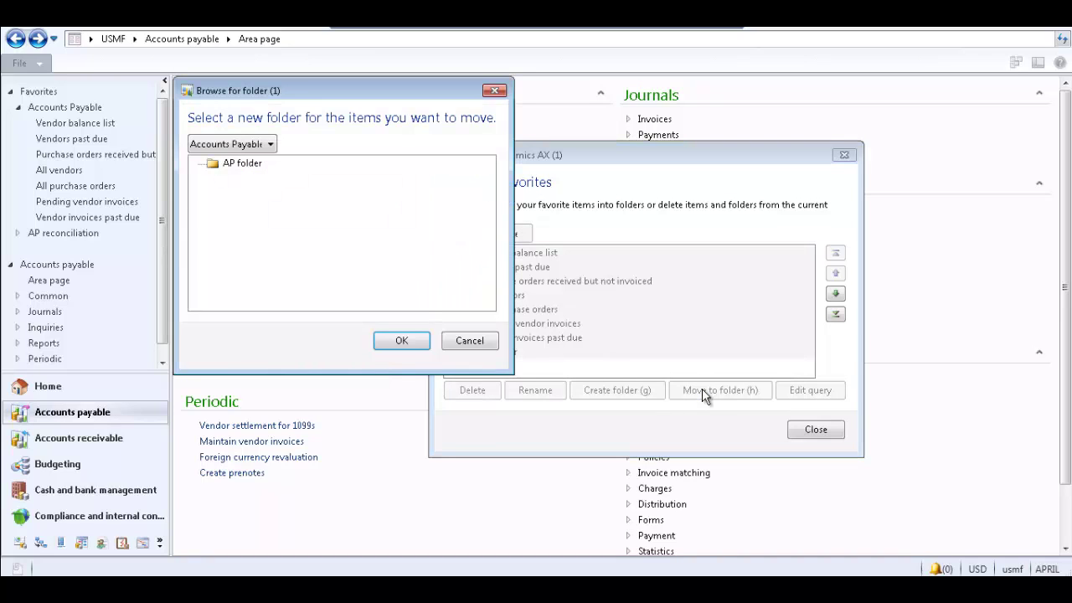
click(245, 164)
click(401, 340)
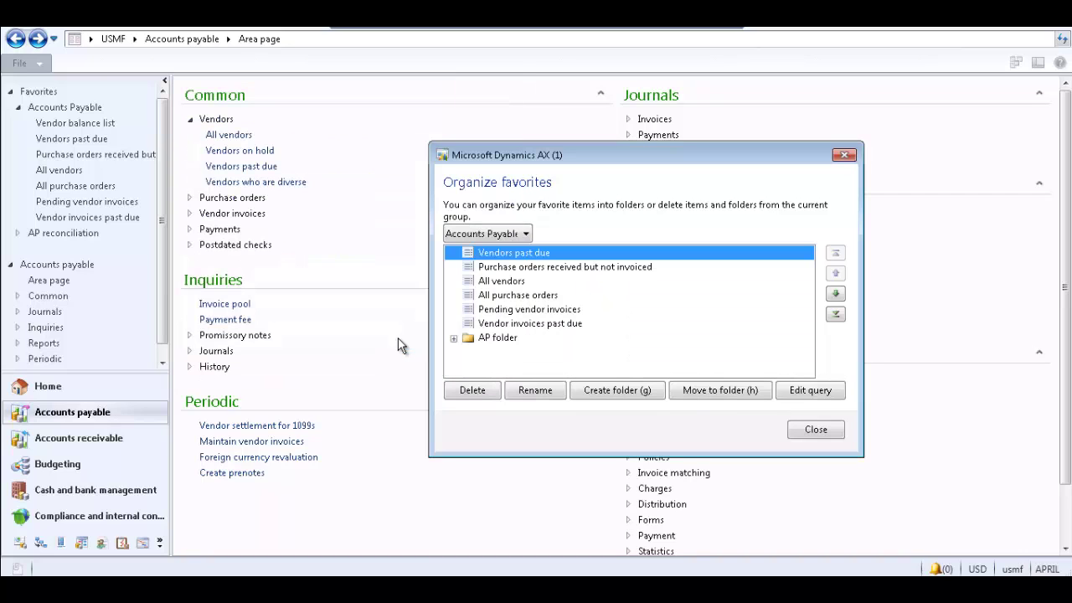
click(454, 338)
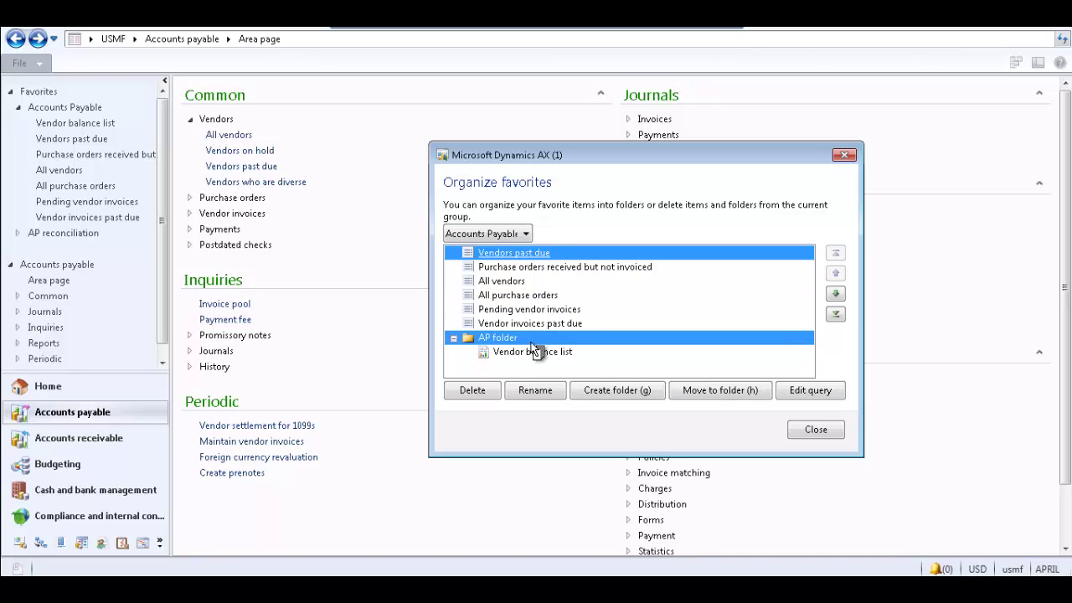
Step: Drag Vendors past due into AP folder, then move Vendor invoices past due up and back down
drag(536, 348, 540, 352)
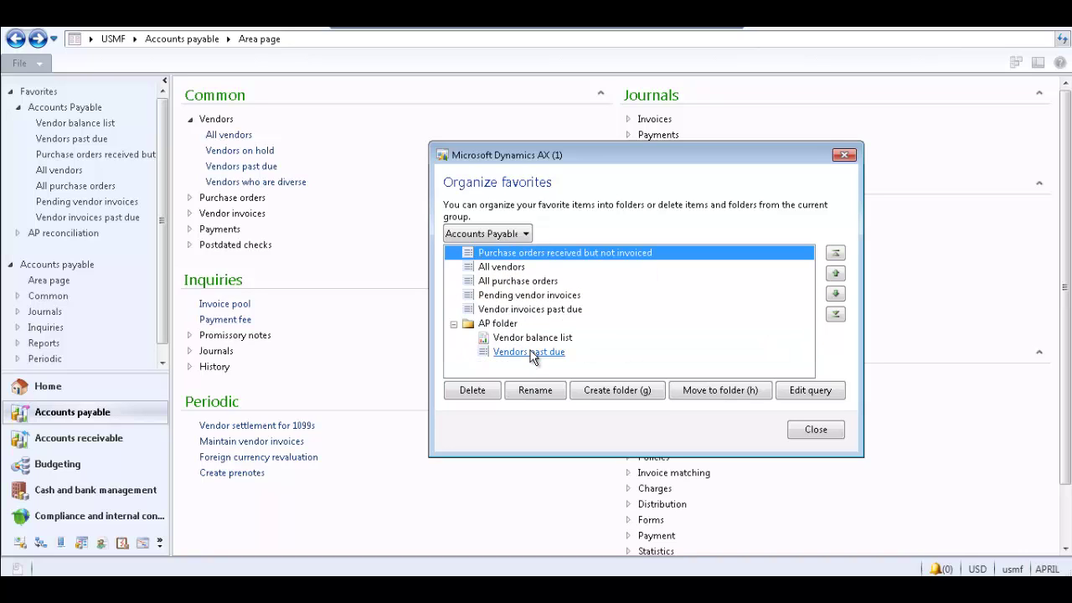
click(651, 311)
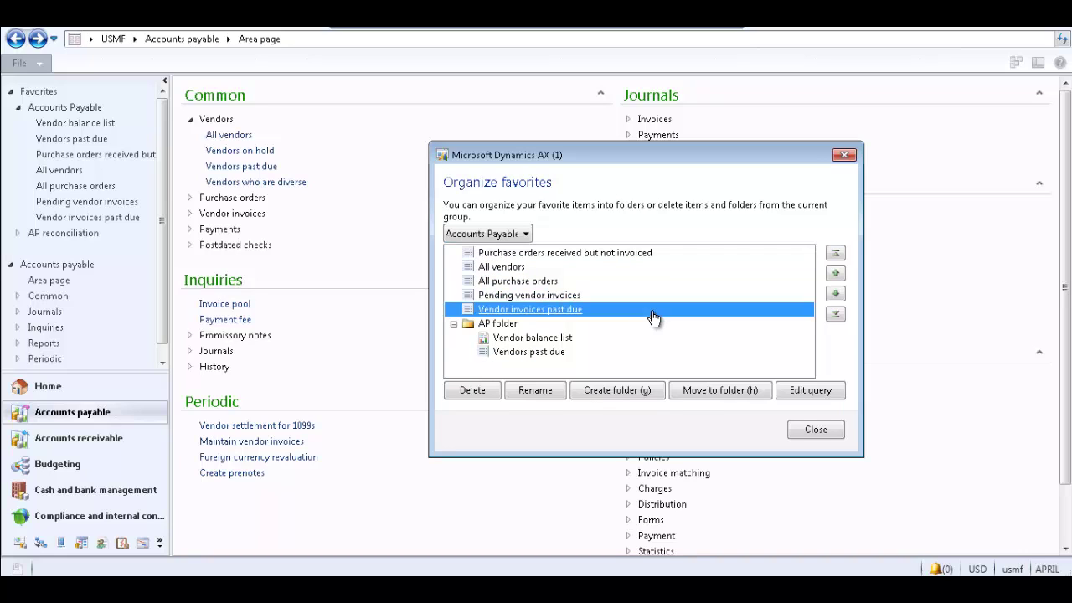
click(835, 275)
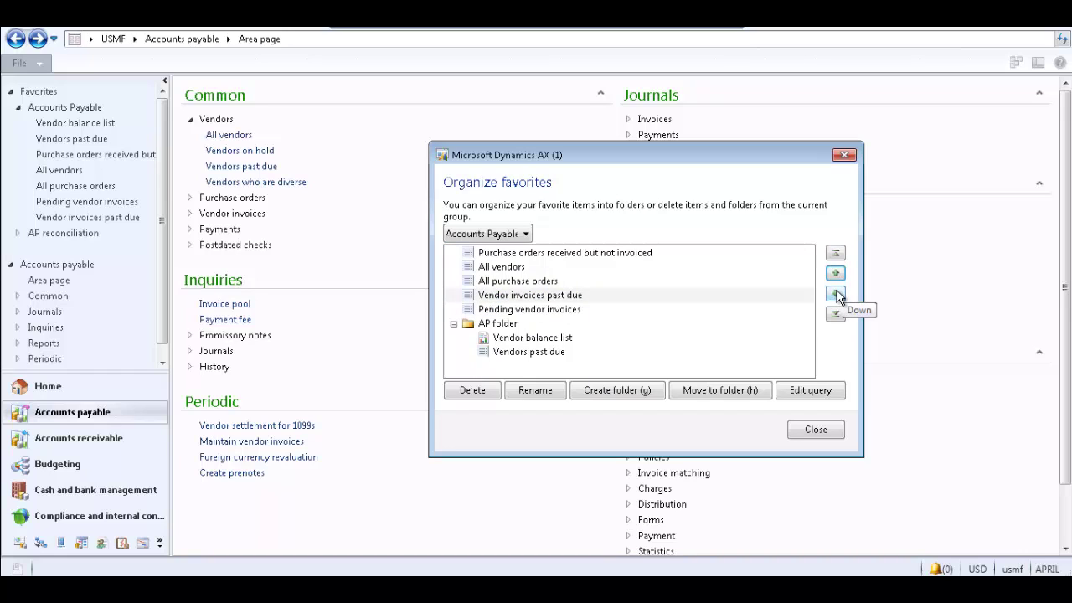
click(835, 294)
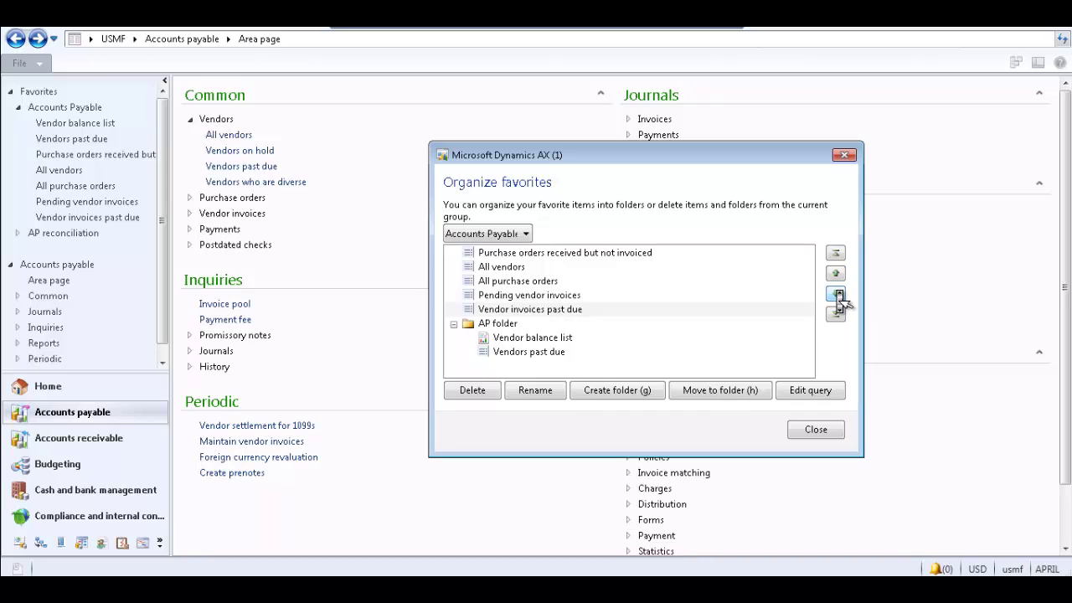
click(663, 258)
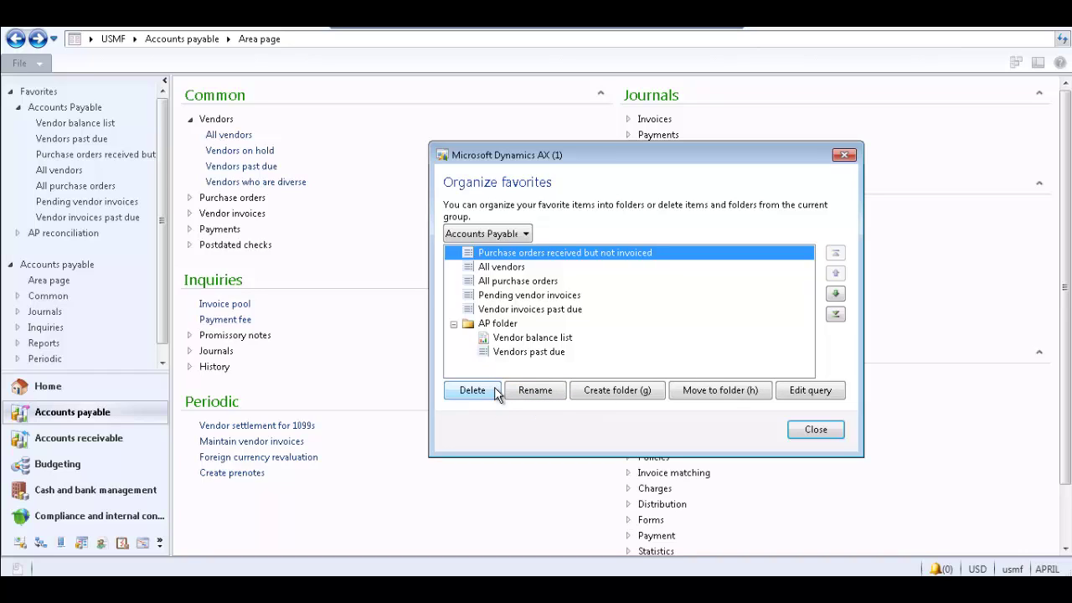
Step: Set All purchase orders' query to the approved purchase orders query, close the organizer, and expand Accounts Payable
click(526, 282)
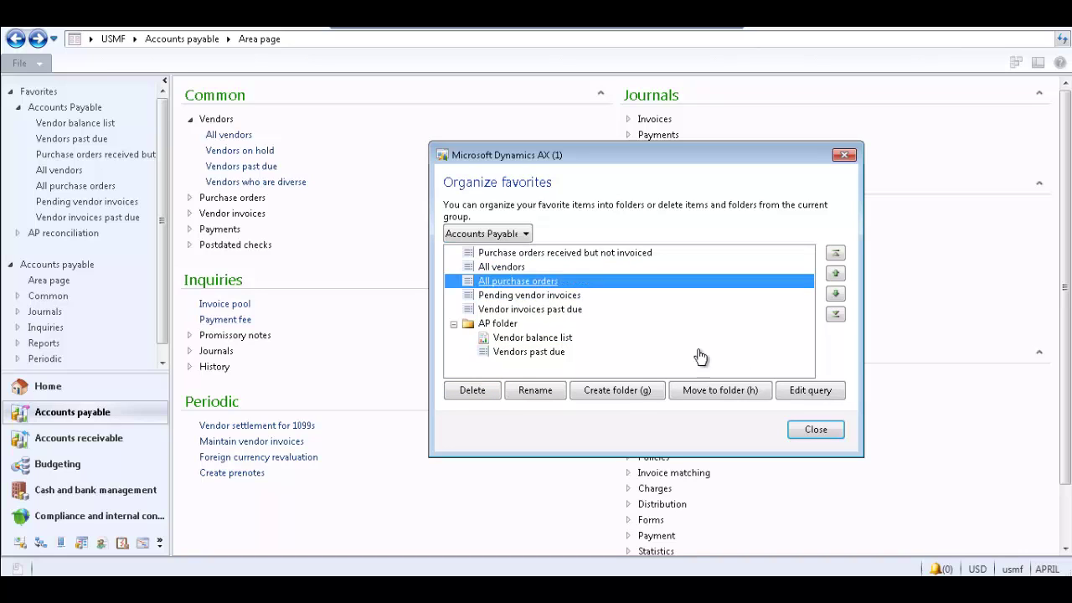
click(810, 390)
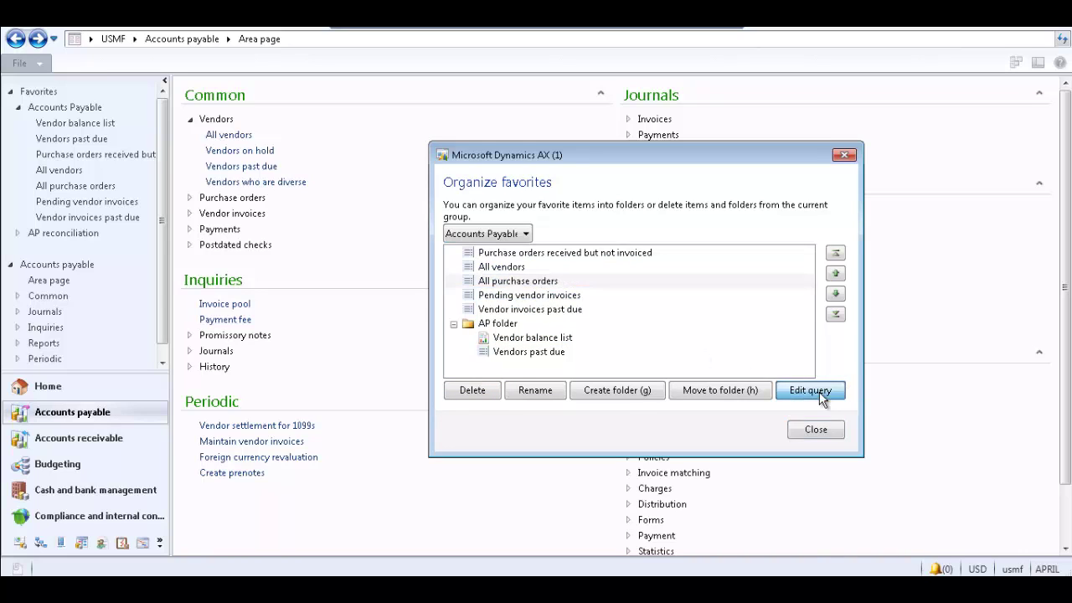
click(298, 235)
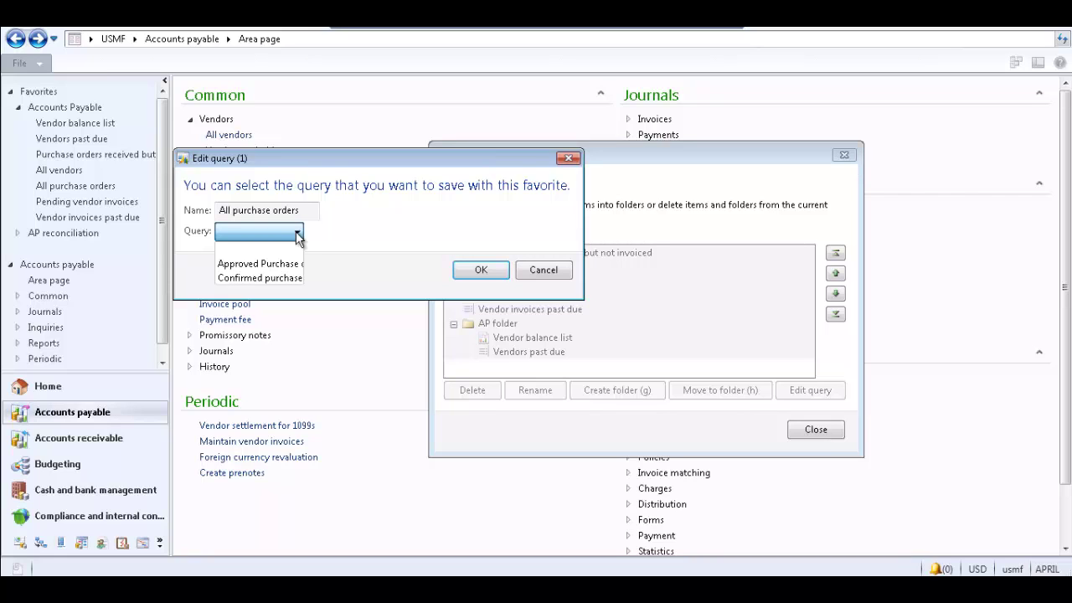
click(281, 264)
click(500, 278)
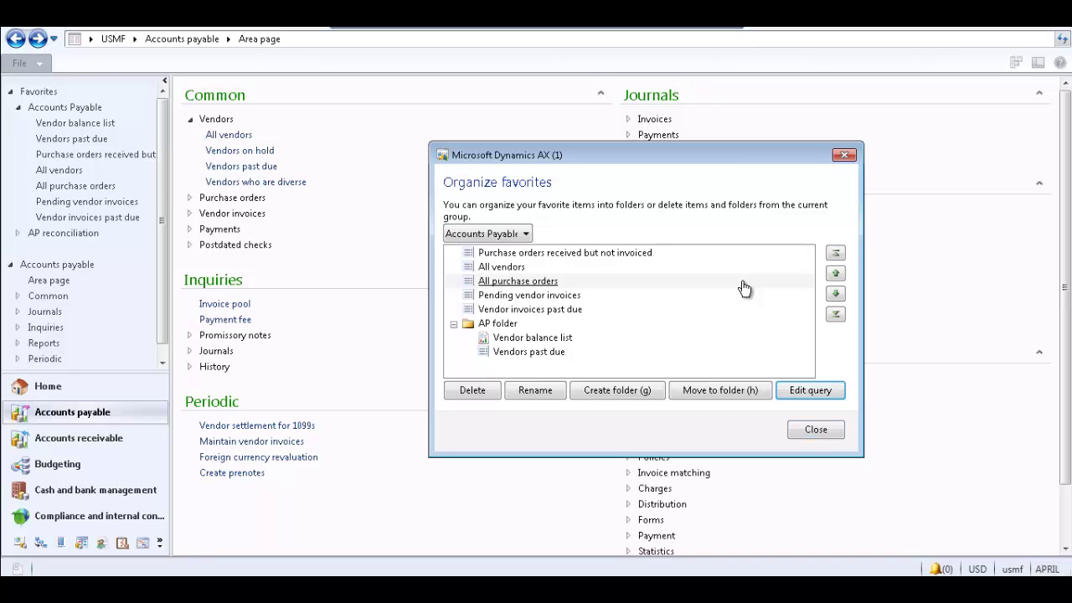
click(825, 429)
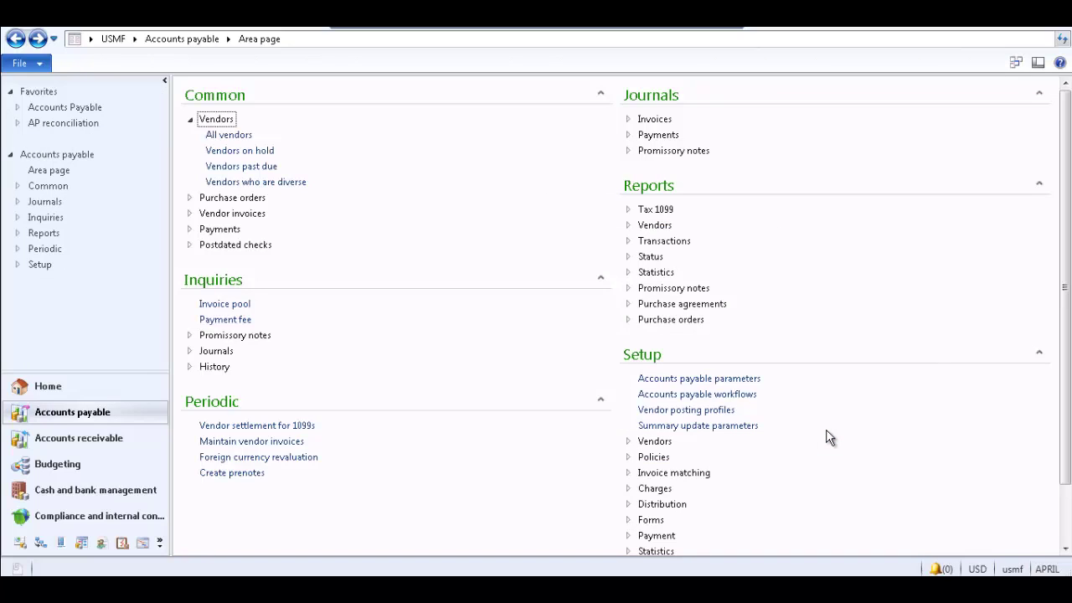
click(18, 109)
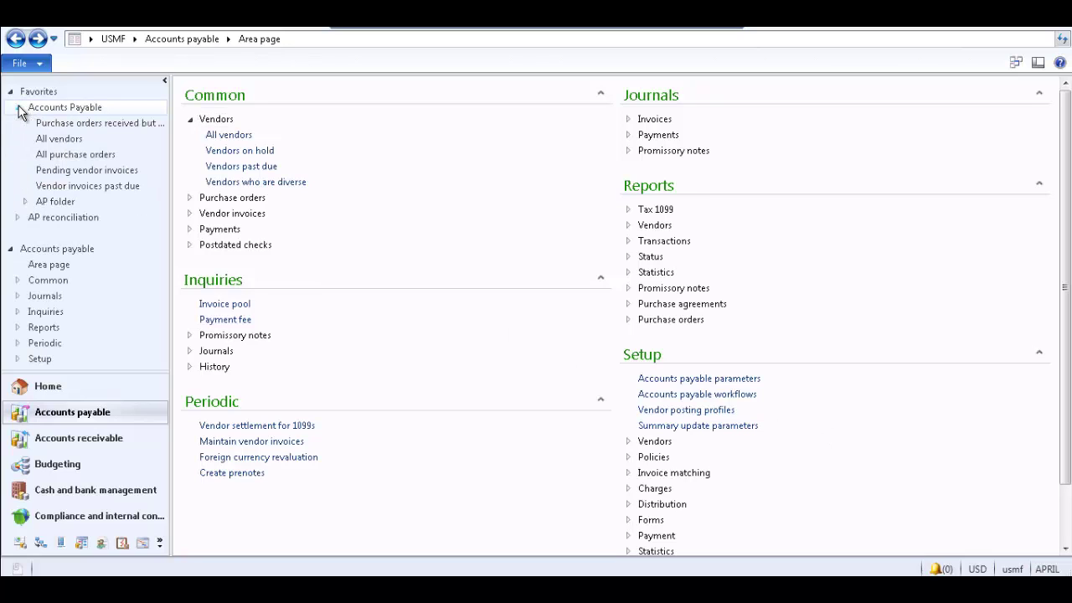
click(19, 109)
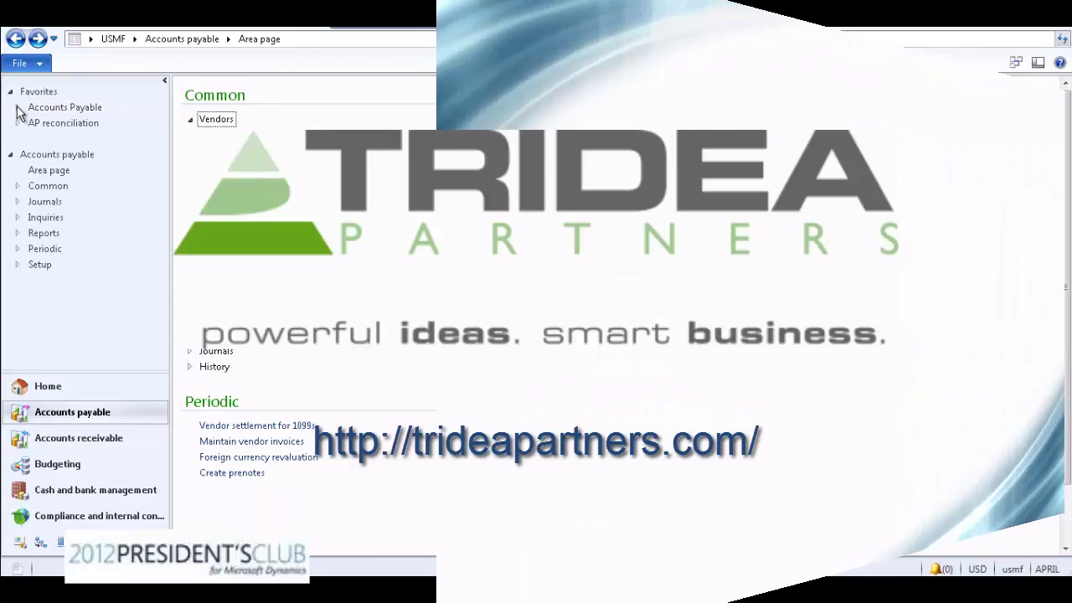